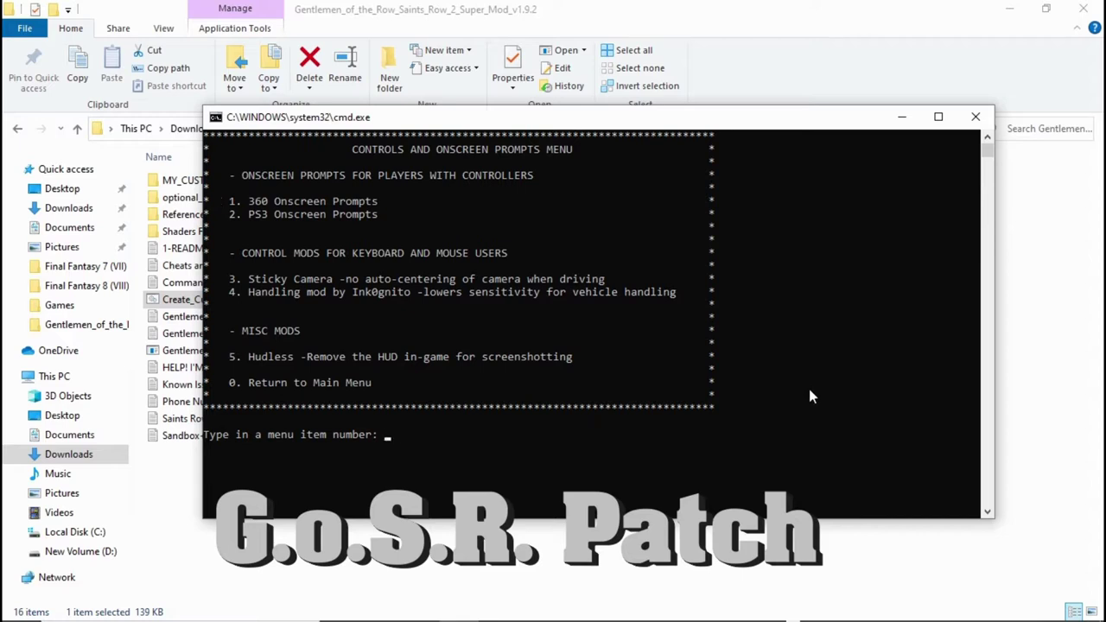
- Add the 360 Onscreen Prompts mod and agree to copy the GotR input.bin to the saves directory
{"action": "type", "text": "1"}
{"action": "key", "text": "Return"}
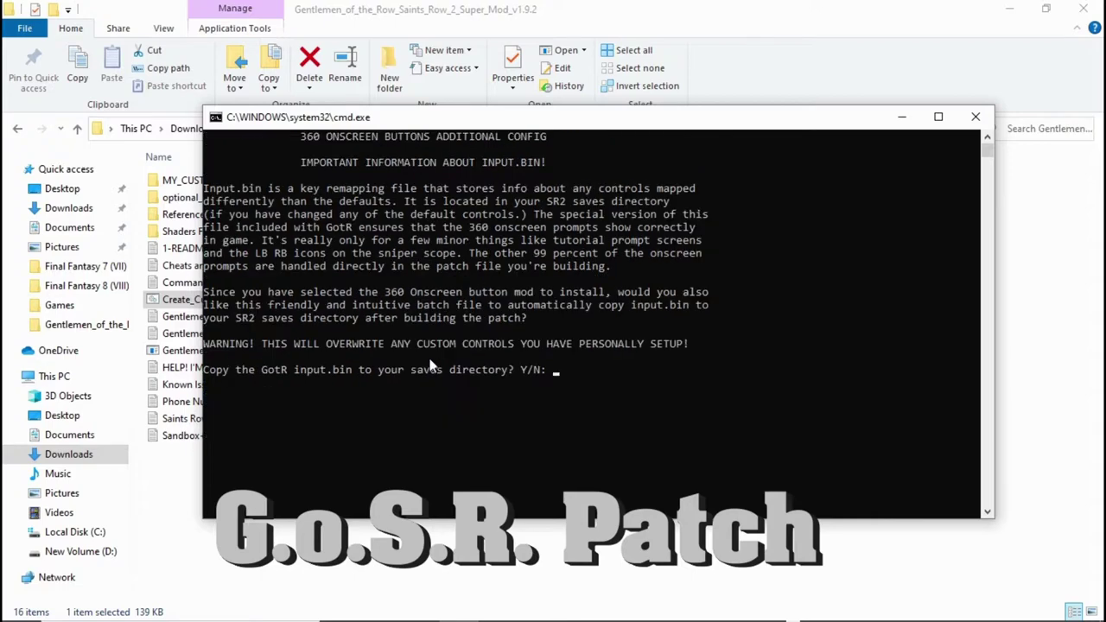
{"action": "type", "text": "y"}
{"action": "key", "text": "Return"}
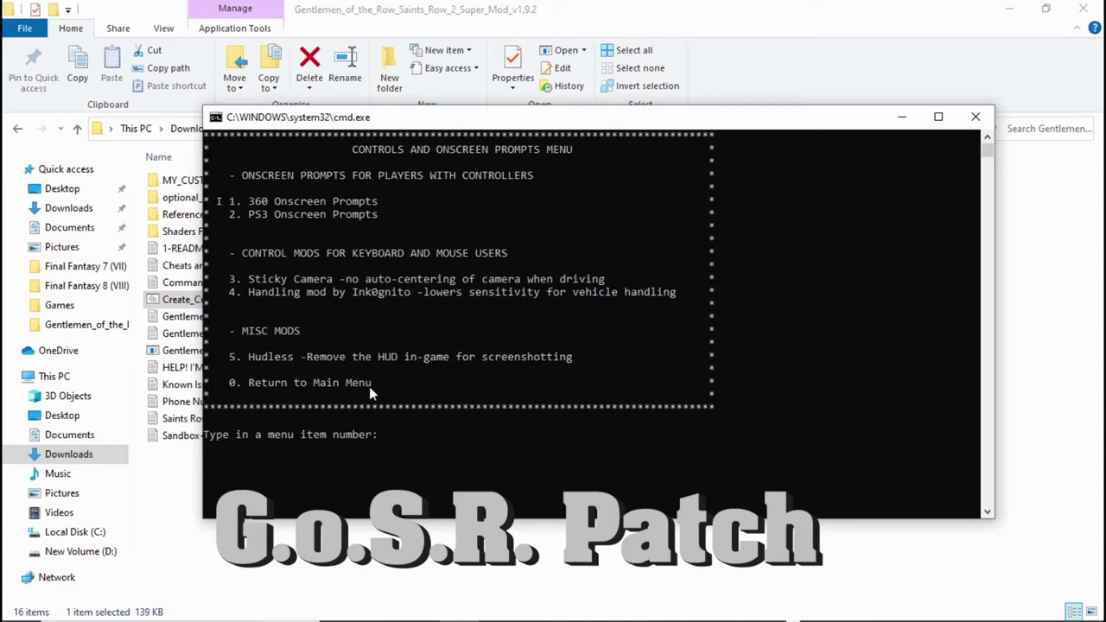
- Return to the installer's main menu, build the custom patch and close the finished installer
{"action": "type", "text": "0"}
{"action": "key", "text": "Return"}
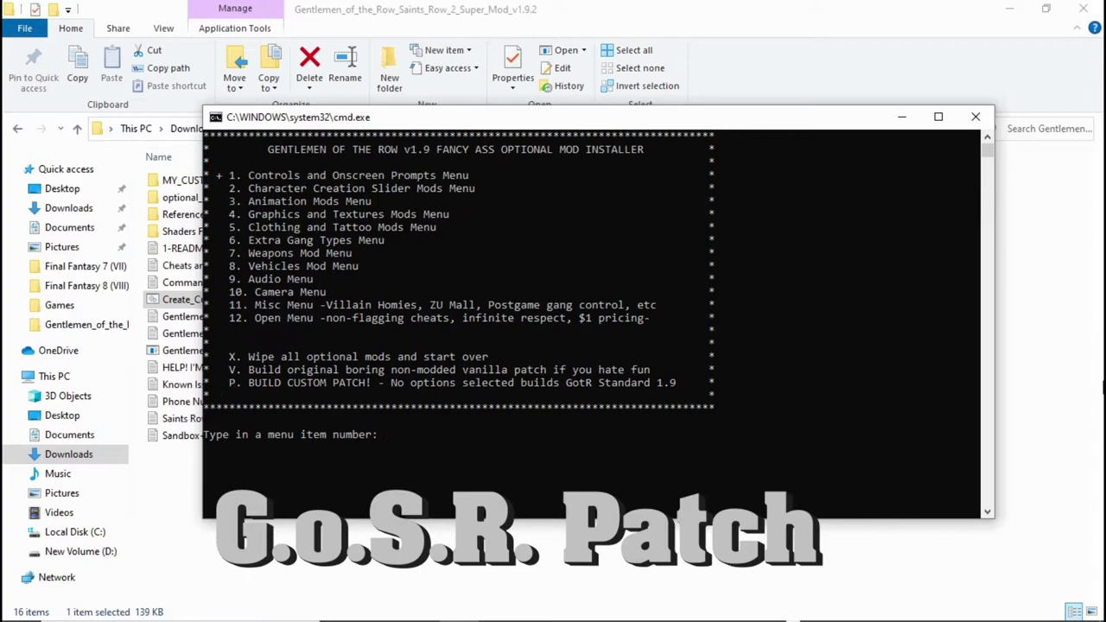
{"action": "key", "text": "Return"}
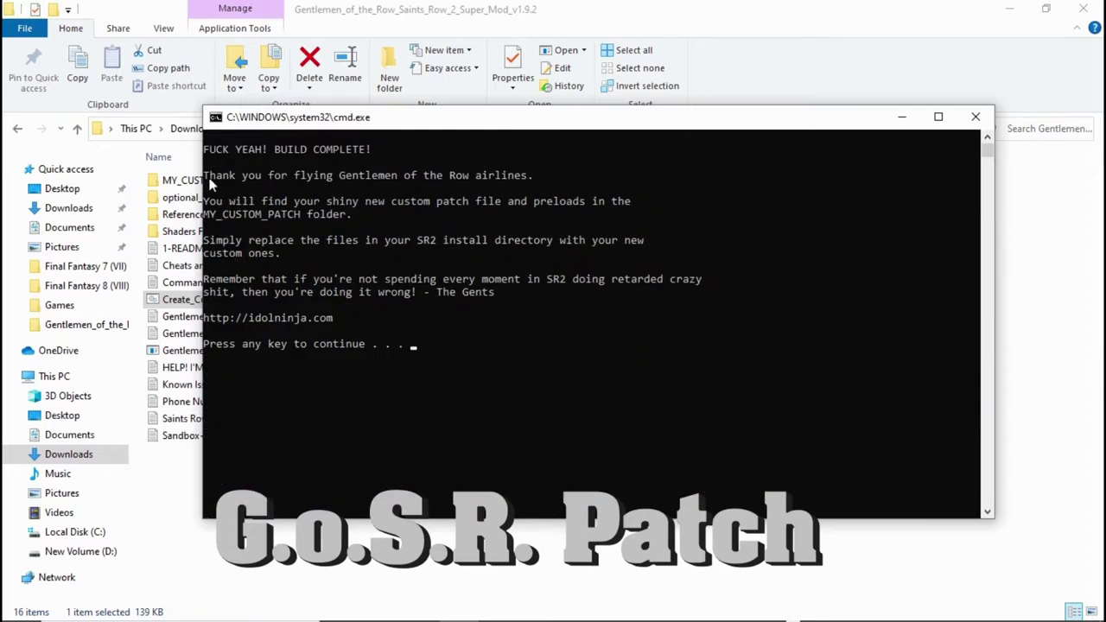
{"action": "key", "text": "Return"}
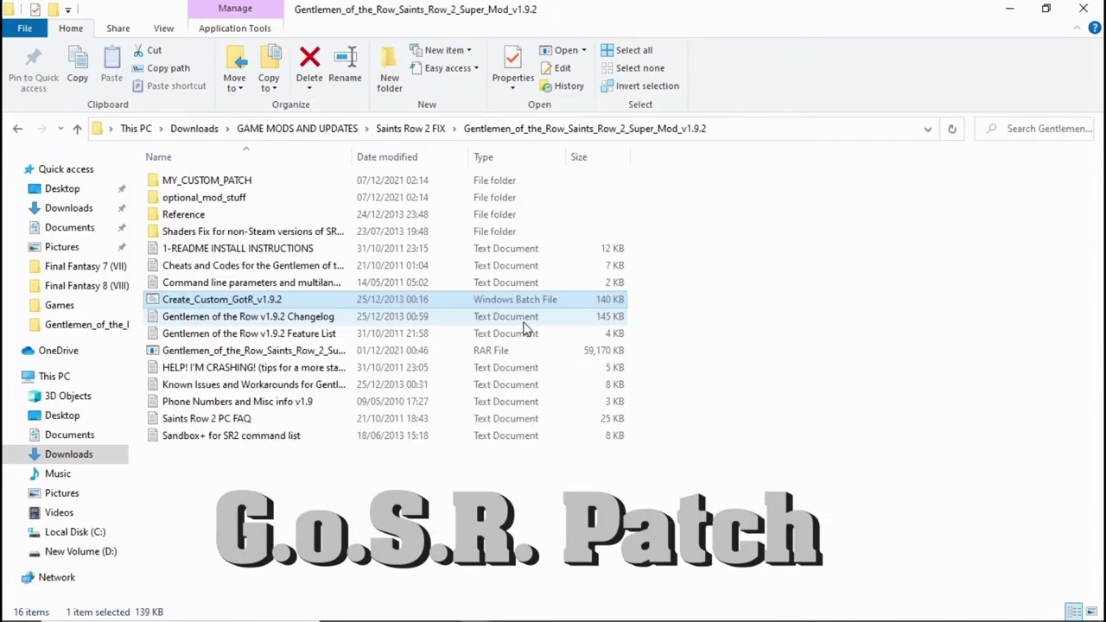
- Copy patch.vpp_pc, preload.tbl and preload_anim.tbl from MY_CUSTOM_PATCH into the Saints Row 2 install folder, replacing the existing files
{"action": "double_click", "coordinate": [205, 188]}
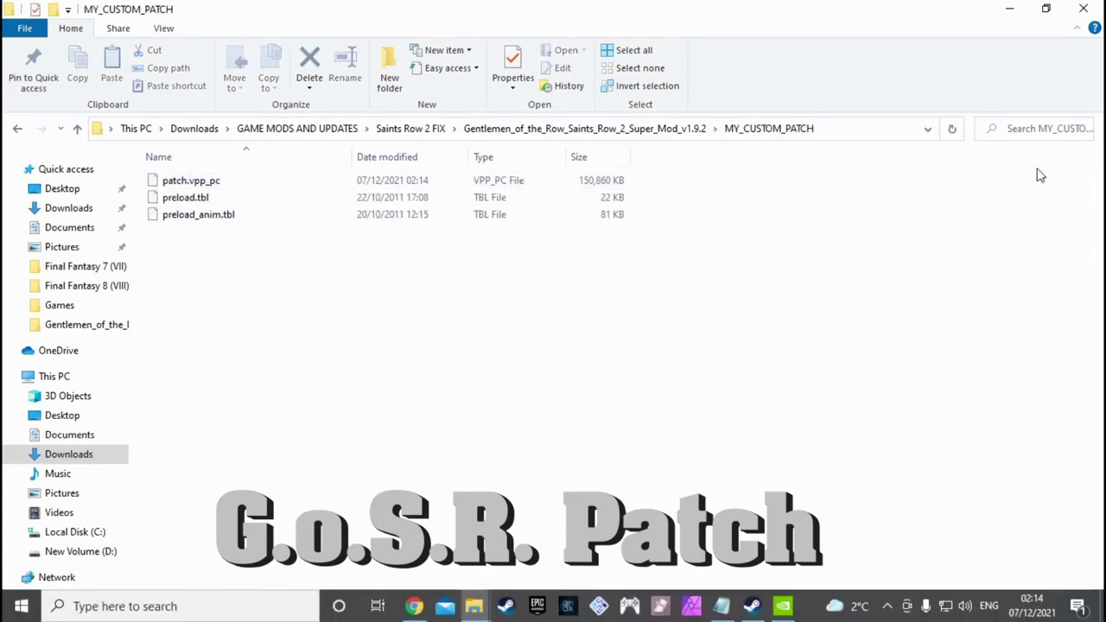
{"action": "left_click", "coordinate": [1046, 9]}
{"action": "left_click_drag", "start_coordinate": [776, 35], "coordinate": [263, 50]}
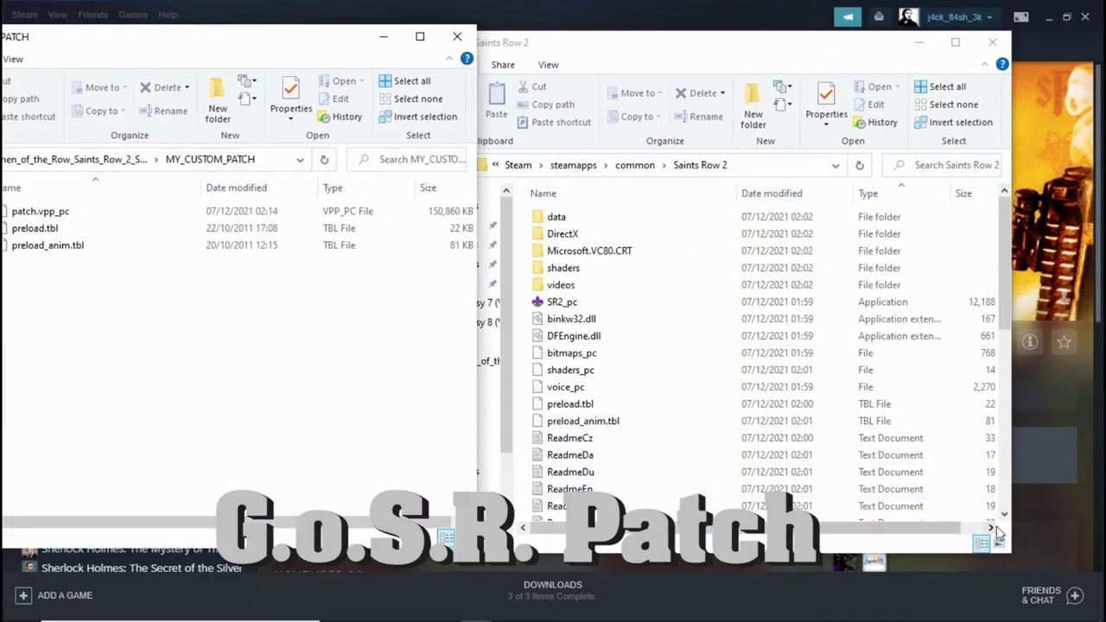
{"action": "left_click_drag", "start_coordinate": [1011, 516], "coordinate": [1097, 519]}
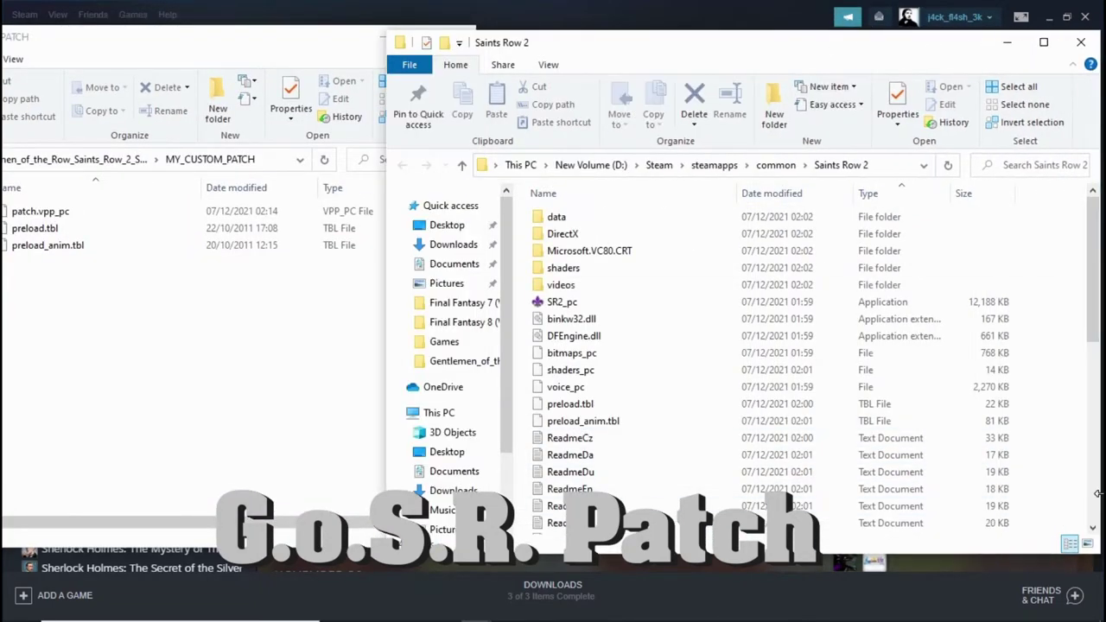
{"action": "left_click_drag", "start_coordinate": [124, 307], "coordinate": [1062, 320]}
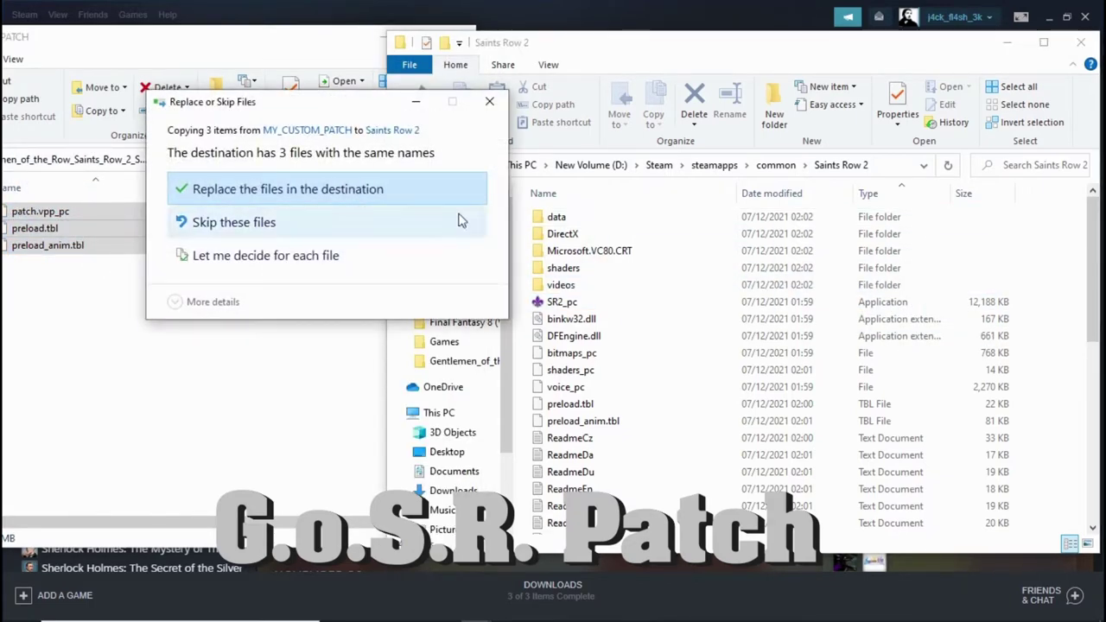
{"action": "left_click", "coordinate": [348, 189]}
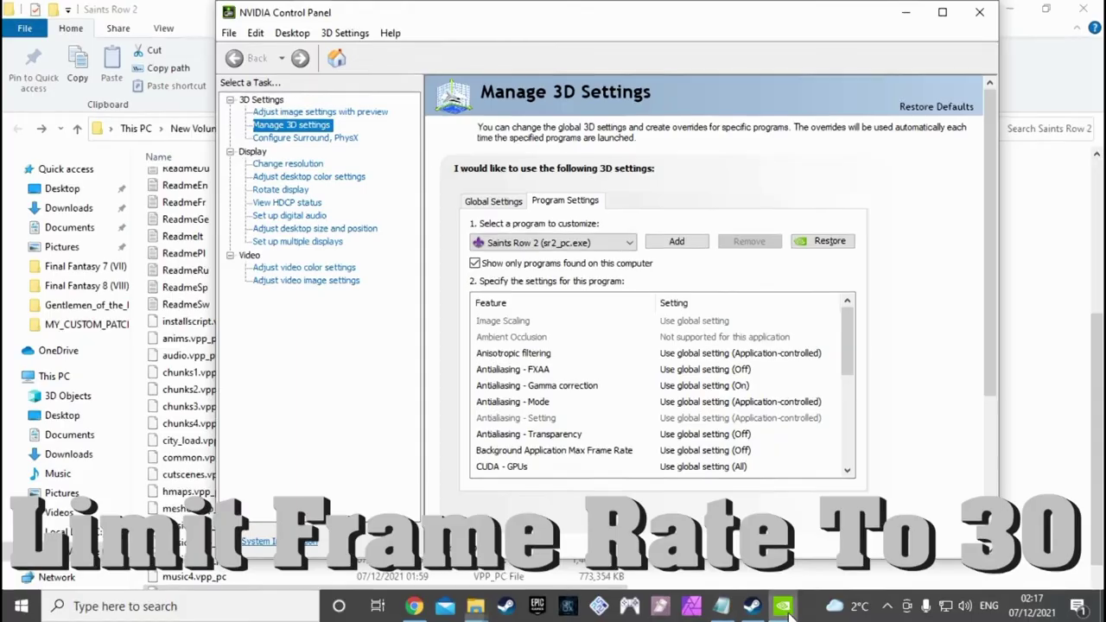
- In NVIDIA Control Panel, turn on Antialiasing - FXAA for Saints Row 2, keeping gamma correction on the global setting
{"action": "left_click", "coordinate": [938, 12]}
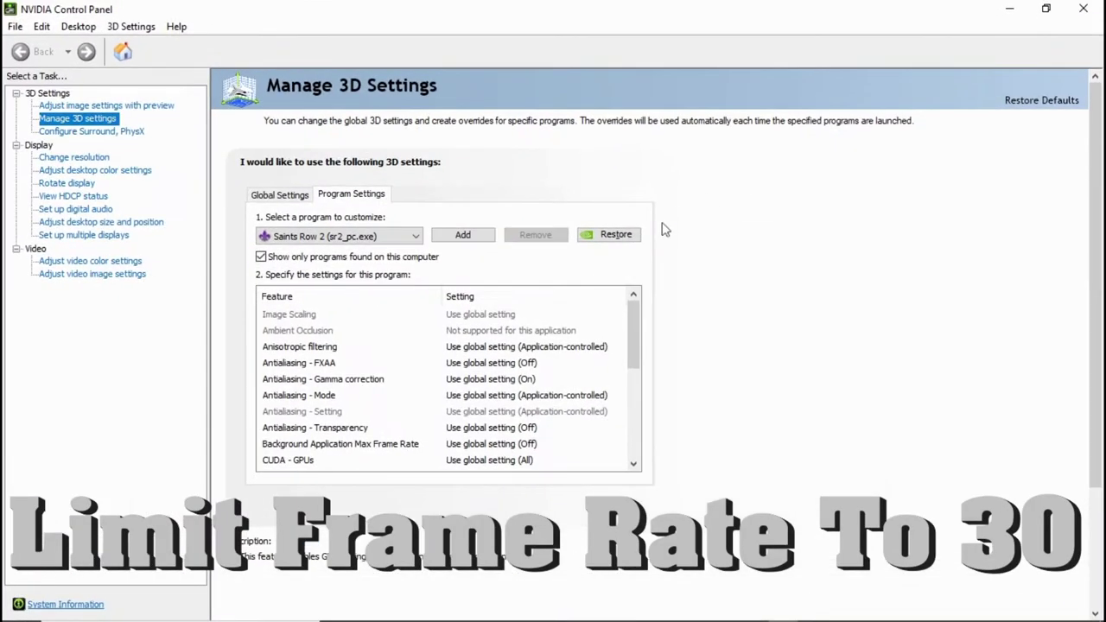
{"action": "left_click", "coordinate": [481, 366]}
{"action": "left_click", "coordinate": [487, 403]}
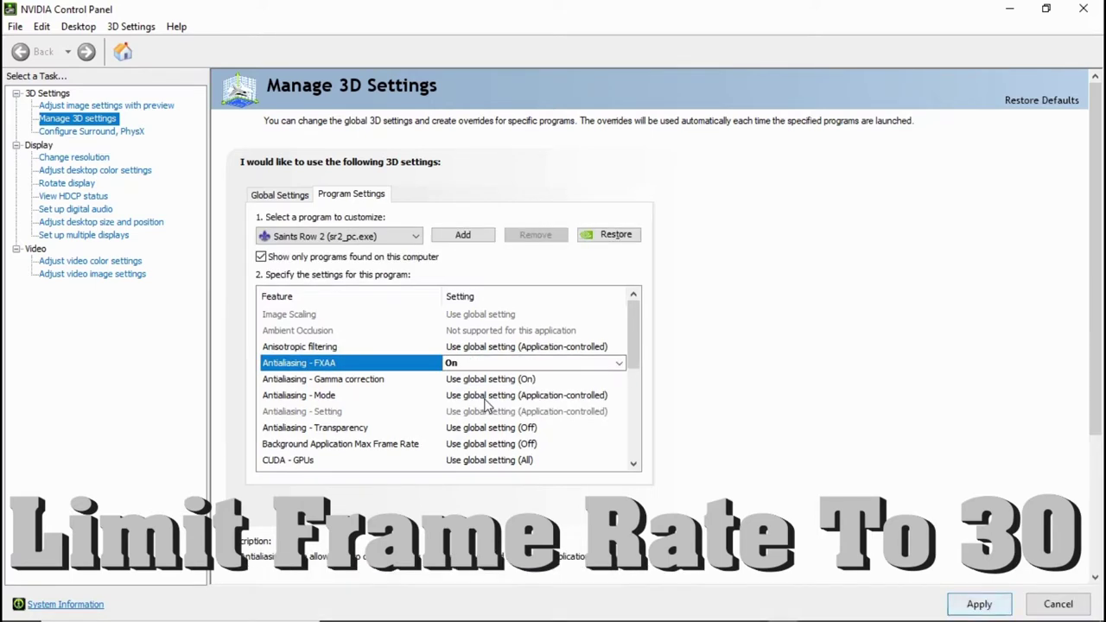
{"action": "left_click", "coordinate": [482, 380]}
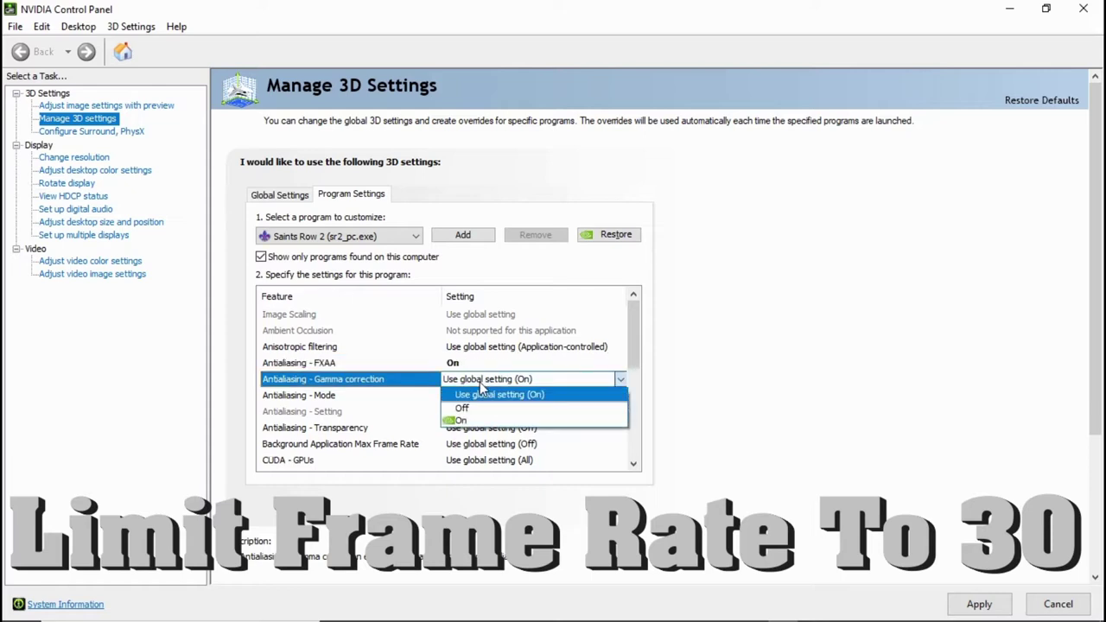
{"action": "left_click", "coordinate": [481, 393]}
- Set the antialiasing mode to Override any application setting and the antialiasing setting to 8x
{"action": "left_click", "coordinate": [481, 398]}
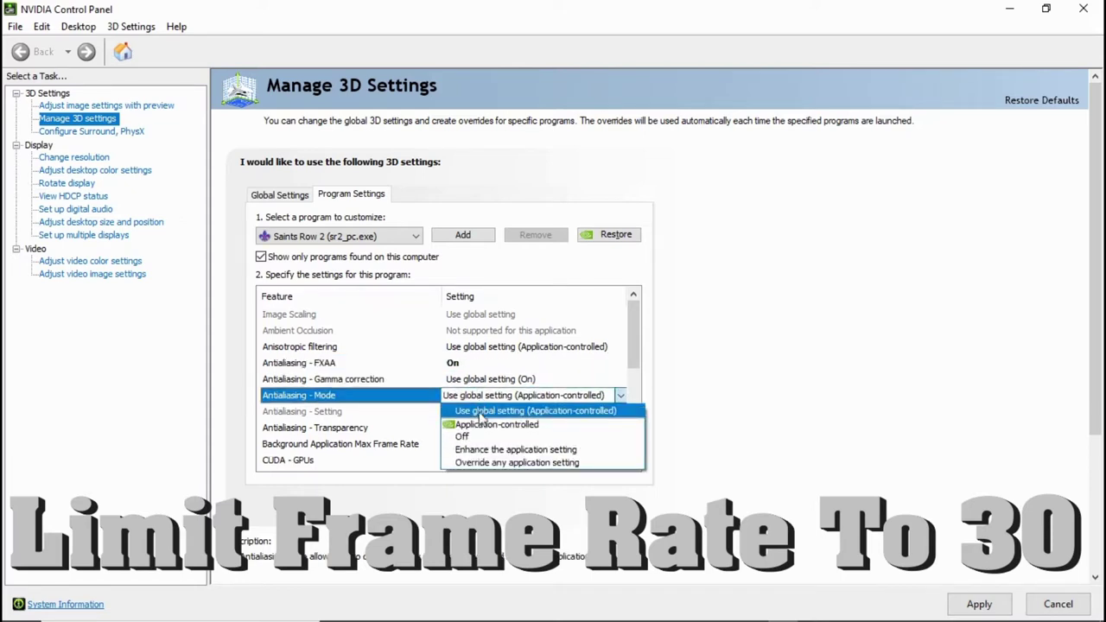
{"action": "left_click", "coordinate": [488, 462]}
{"action": "scroll", "coordinate": [638, 391], "scroll_direction": "down", "scroll_amount": 2}
{"action": "scroll", "coordinate": [638, 390], "scroll_direction": "down", "scroll_amount": 1}
{"action": "scroll", "coordinate": [638, 391], "scroll_direction": "up", "scroll_amount": 2}
{"action": "left_click", "coordinate": [518, 363]}
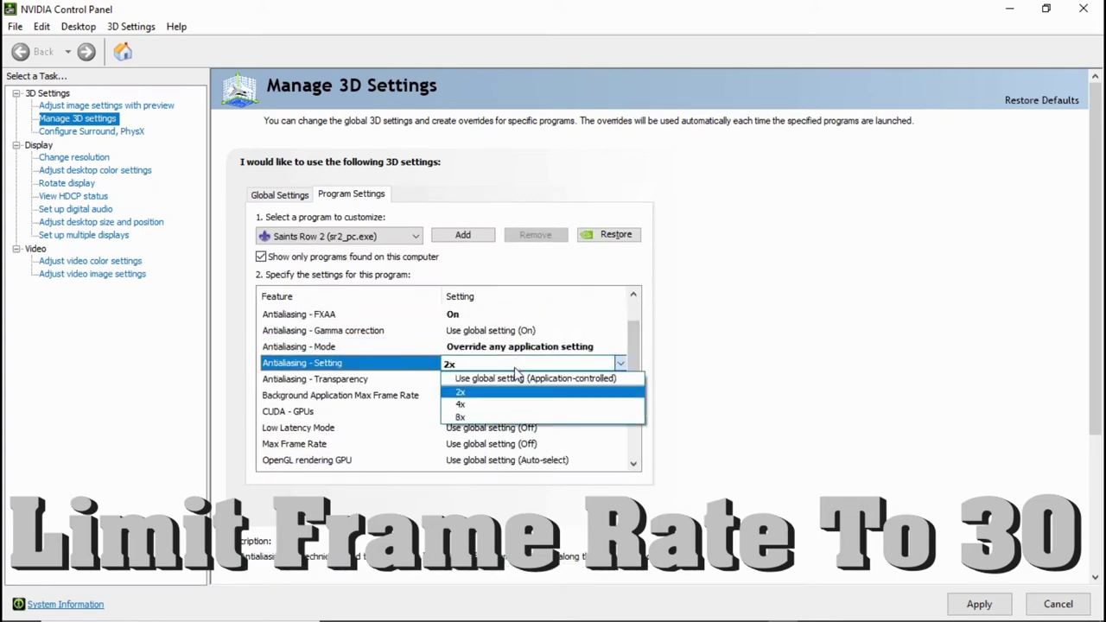
{"action": "left_click", "coordinate": [513, 416]}
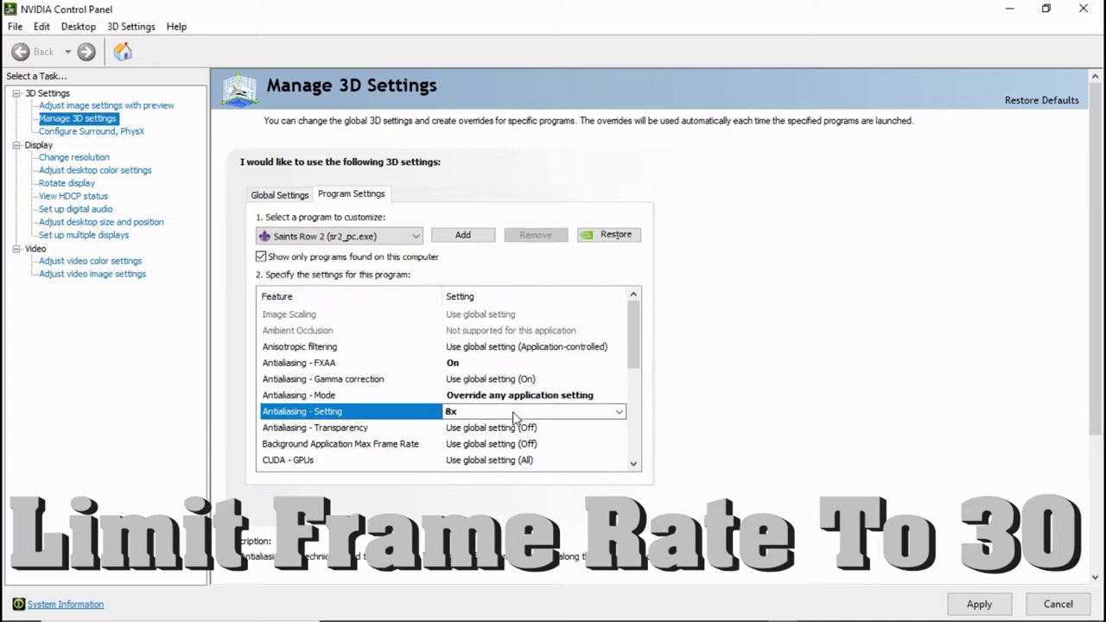
- Set Antialiasing - Transparency to 8x (supersample) and turn on Low Latency Mode
{"action": "left_click", "coordinate": [516, 428]}
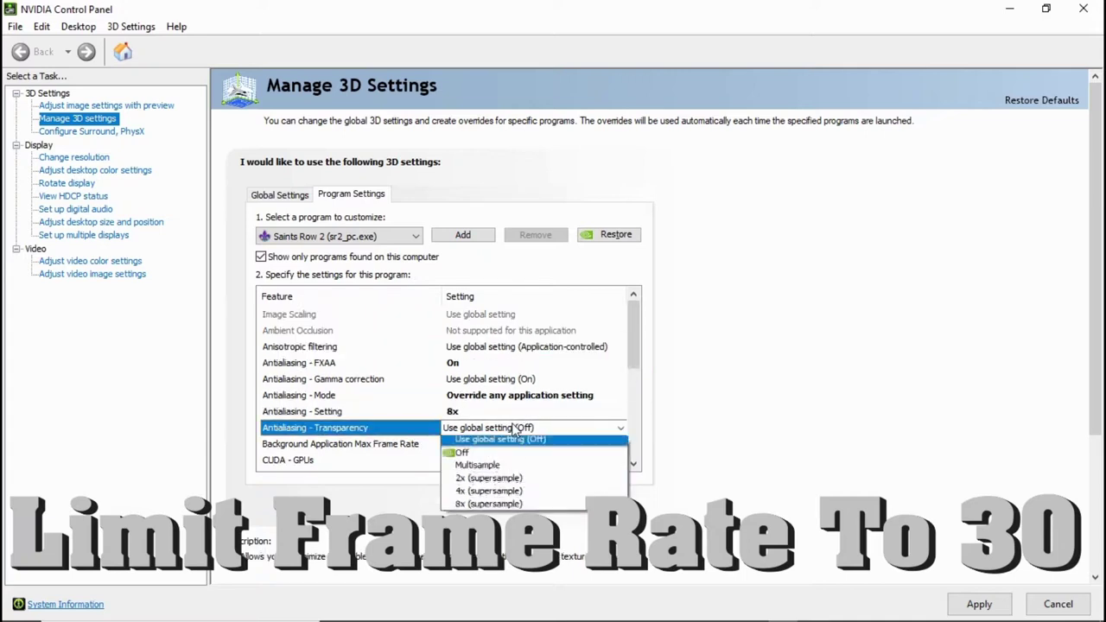
{"action": "left_click", "coordinate": [515, 509]}
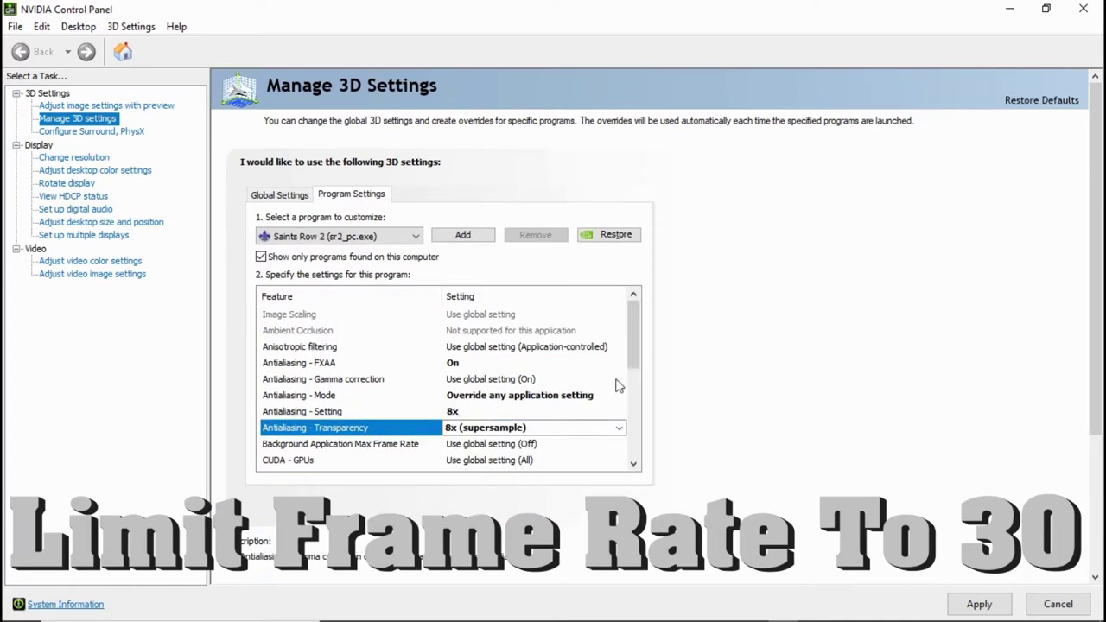
{"action": "left_click_drag", "start_coordinate": [630, 344], "coordinate": [629, 395]}
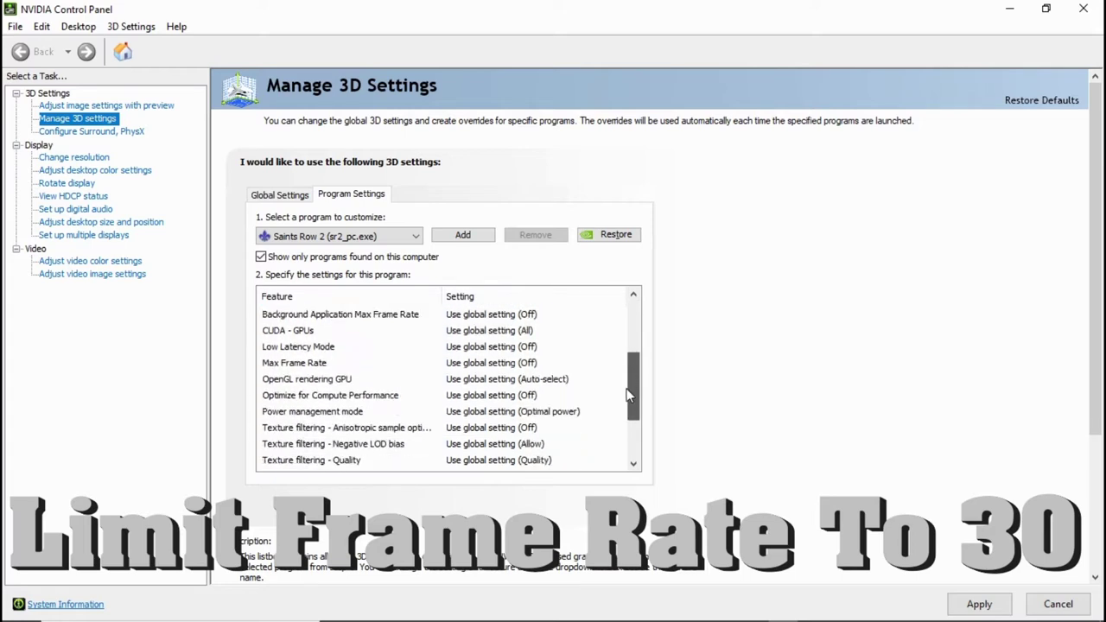
{"action": "left_click", "coordinate": [480, 347]}
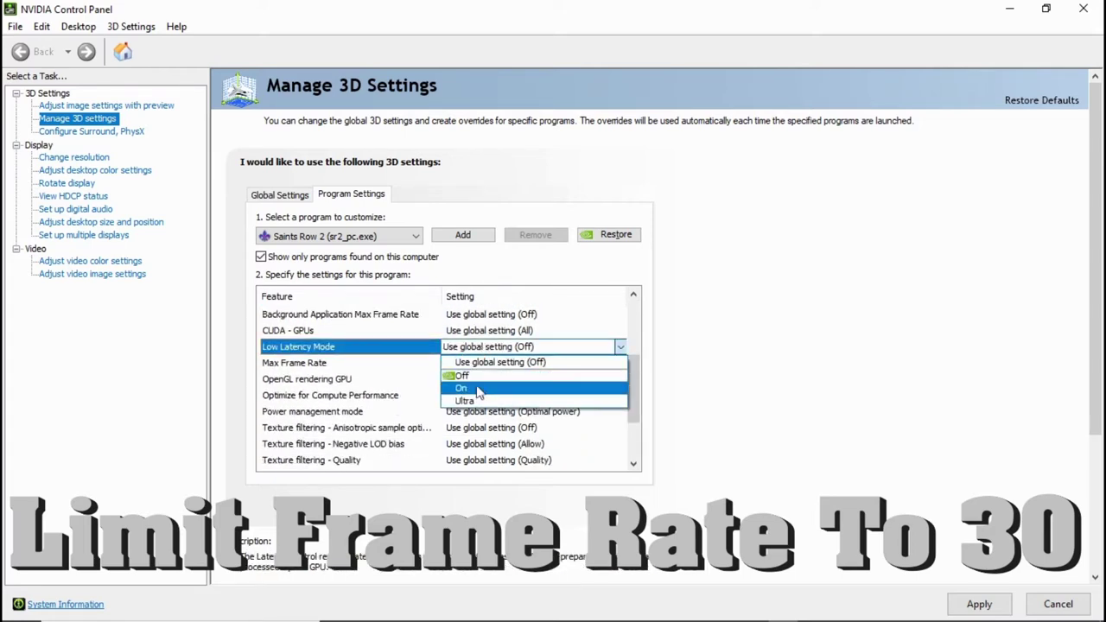
{"action": "left_click", "coordinate": [480, 389]}
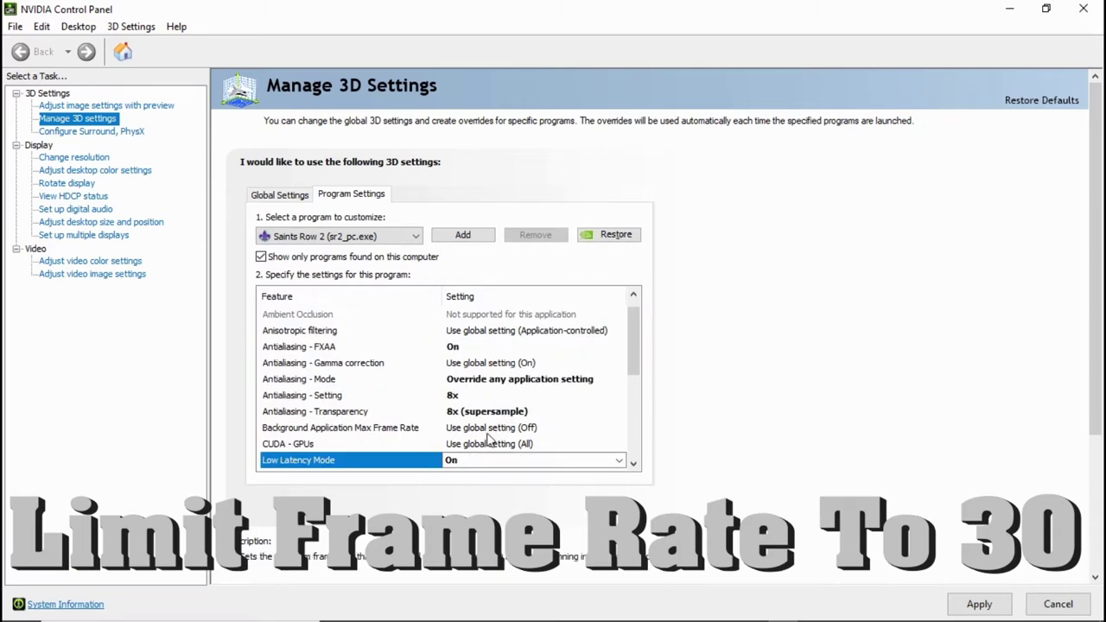
- Enable the Max Frame Rate limit for Saints Row 2 and set it to 31 FPS
{"action": "left_click_drag", "start_coordinate": [641, 340], "coordinate": [644, 403]}
{"action": "left_click", "coordinate": [525, 316]}
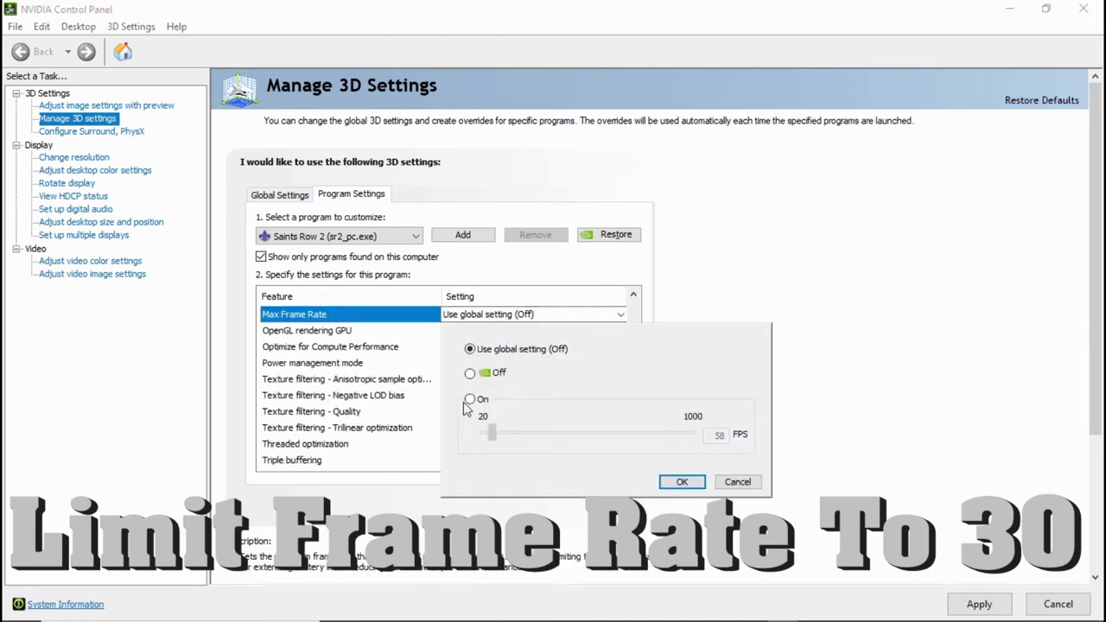
{"action": "left_click", "coordinate": [471, 400]}
{"action": "double_click", "coordinate": [717, 437]}
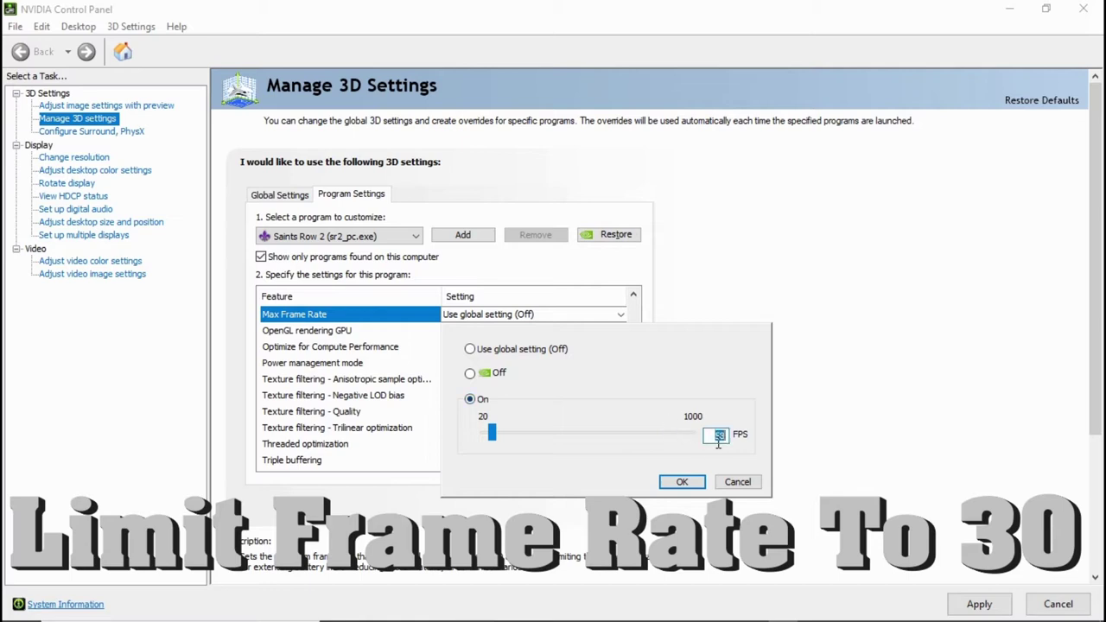
{"action": "type", "text": "31"}
{"action": "left_click", "coordinate": [678, 482]}
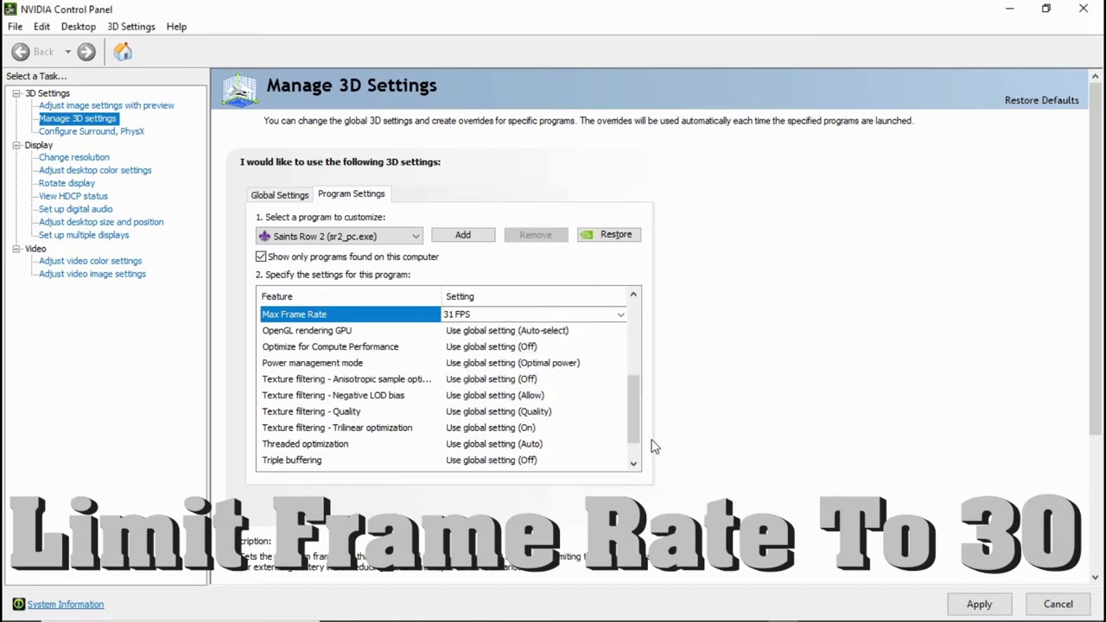
- Set the power management mode to Prefer maximum performance
{"action": "left_click", "coordinate": [482, 363]}
{"action": "left_click", "coordinate": [510, 417]}
{"action": "scroll", "coordinate": [624, 374], "scroll_direction": "up", "scroll_amount": 2}
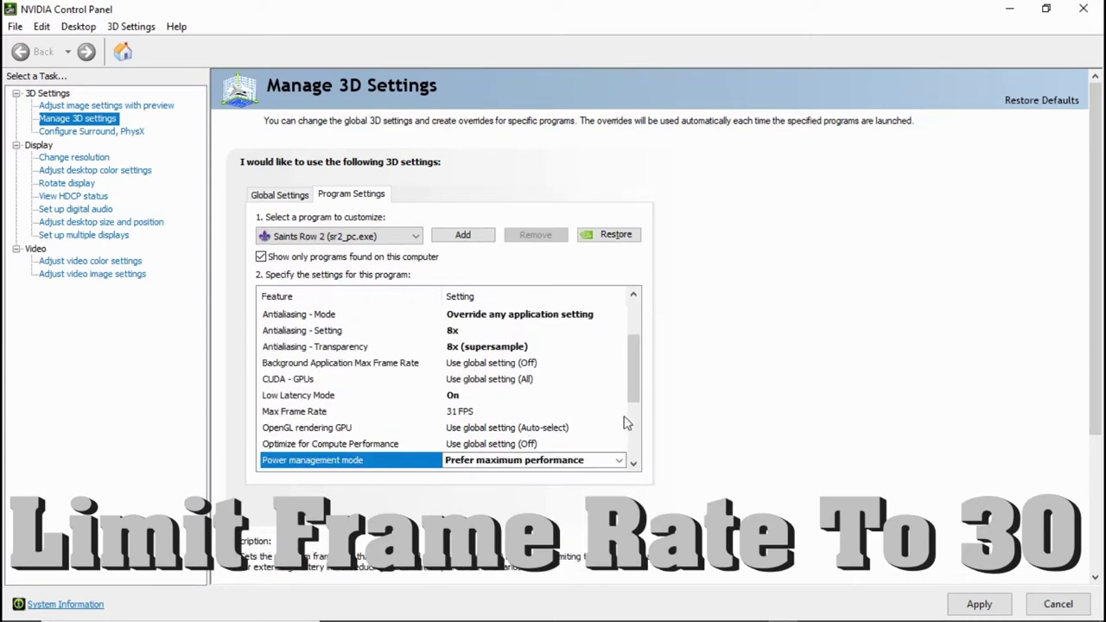
- Set vertical sync to Adaptive (half refresh rate) and apply the Saints Row 2 program settings
{"action": "scroll", "coordinate": [635, 364], "scroll_direction": "down", "scroll_amount": 3}
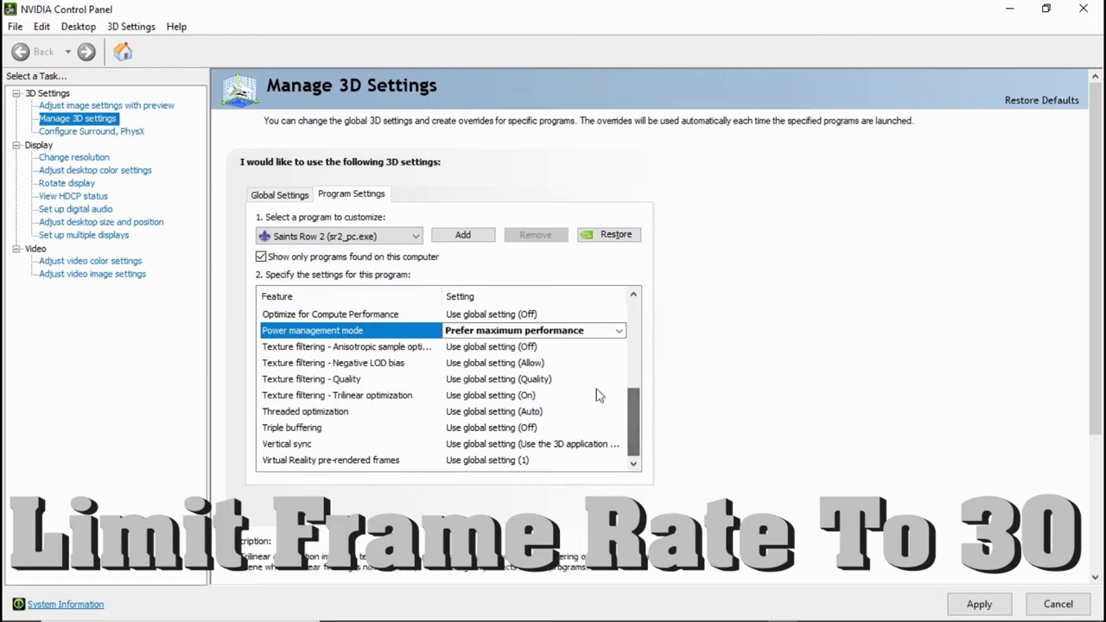
{"action": "left_click", "coordinate": [531, 444]}
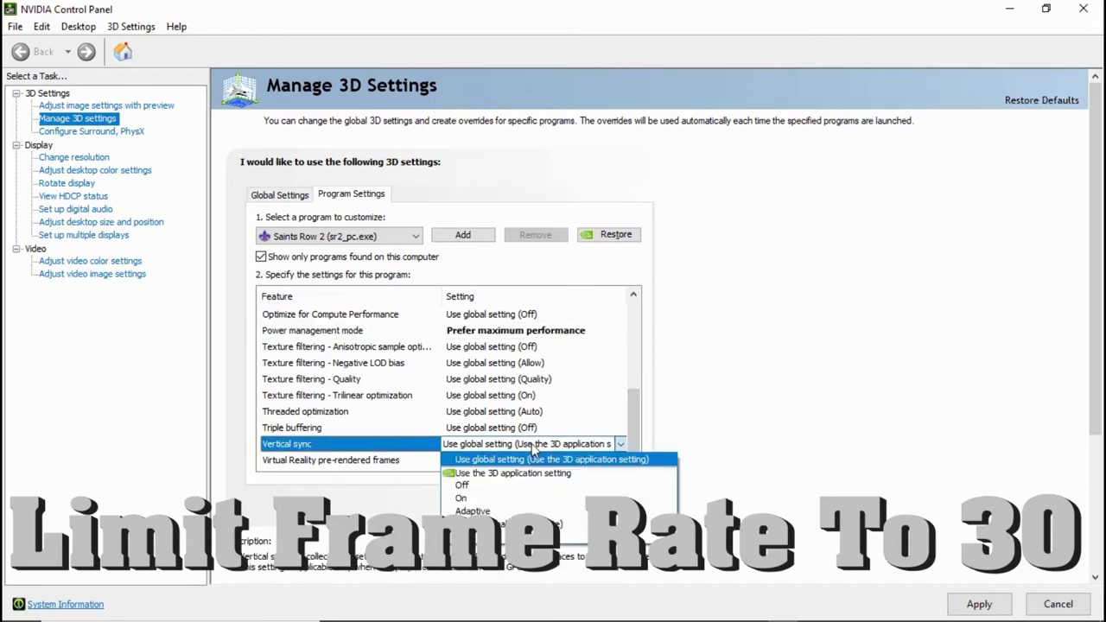
{"action": "left_click", "coordinate": [527, 524]}
{"action": "scroll", "coordinate": [629, 416], "scroll_direction": "down", "scroll_amount": 1}
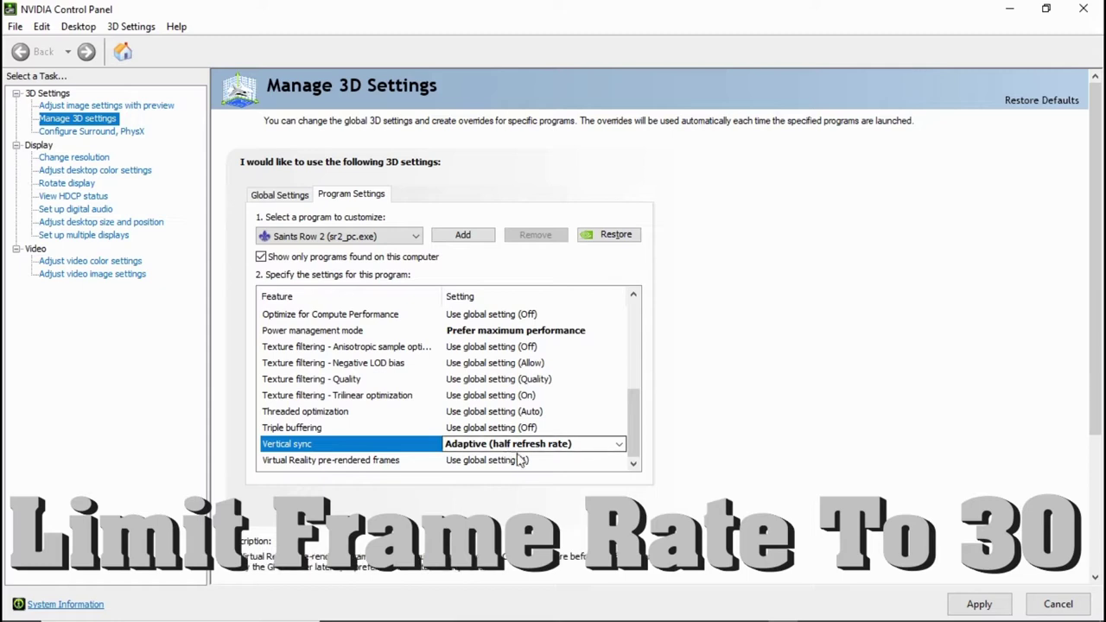
{"action": "left_click_drag", "start_coordinate": [635, 444], "coordinate": [638, 340]}
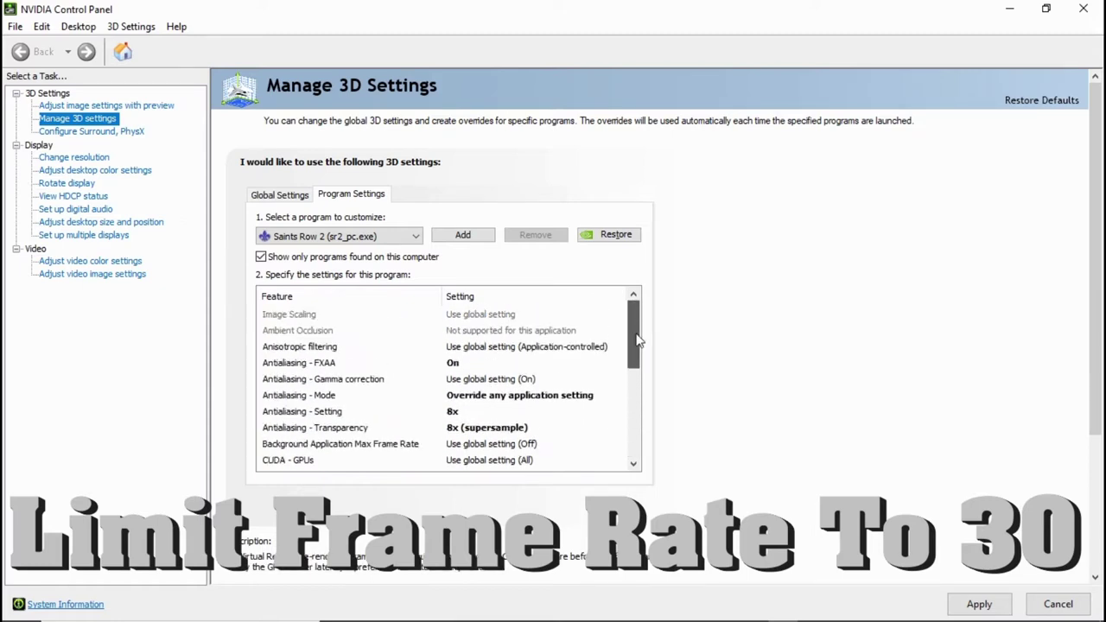
{"action": "left_click", "coordinate": [992, 609]}
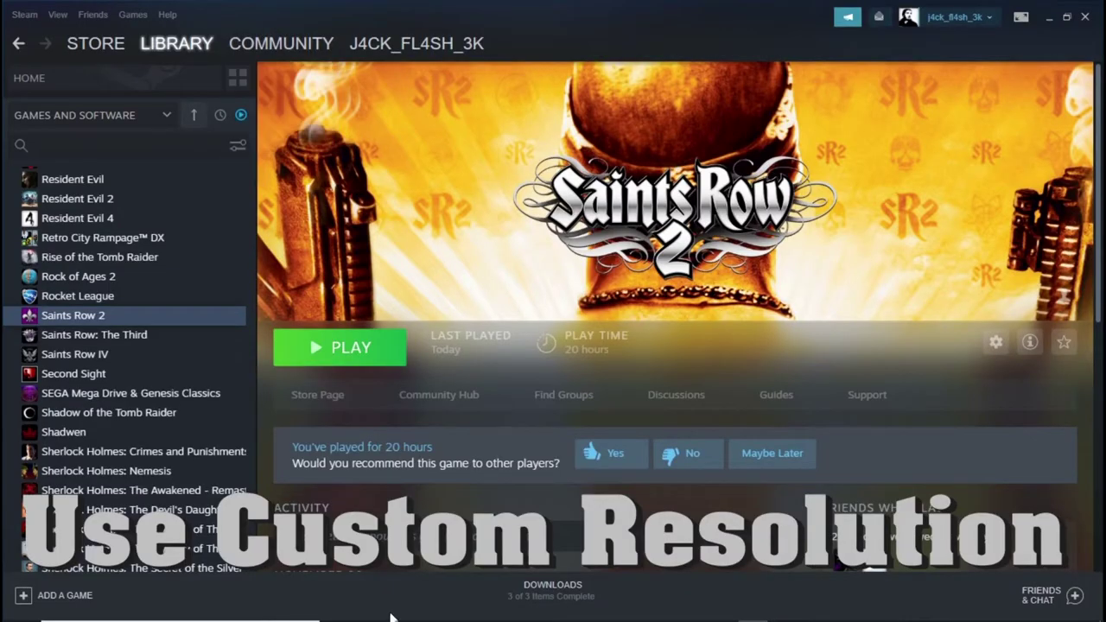
- Switch to the MY_CUSTOM_PATCH File Explorer window and open the gibbedsaintsrow2resolution folder inside Saints Row 2 FIX
{"action": "mouse_move", "coordinate": [482, 608]}
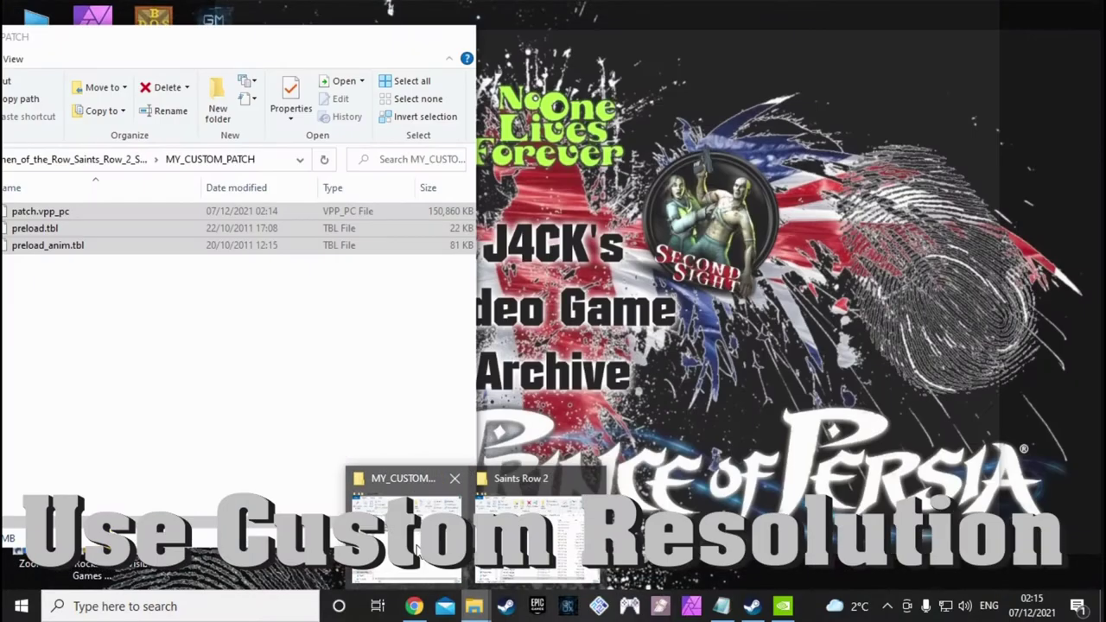
{"action": "left_click", "coordinate": [418, 551]}
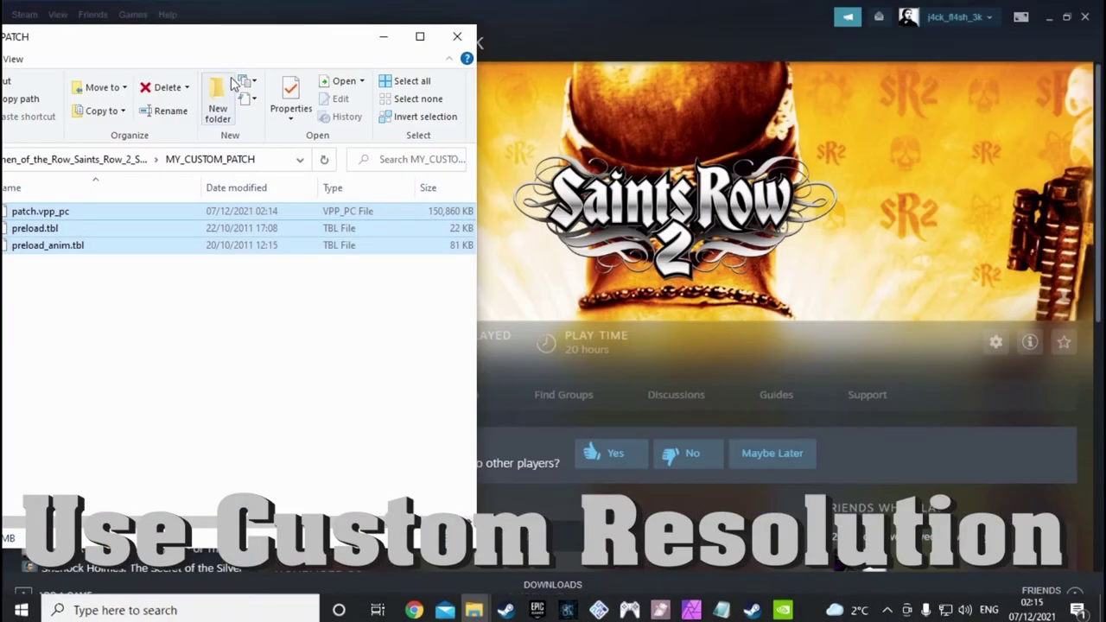
{"action": "left_click_drag", "start_coordinate": [228, 41], "coordinate": [577, 59]}
{"action": "key", "text": "BackSpace"}
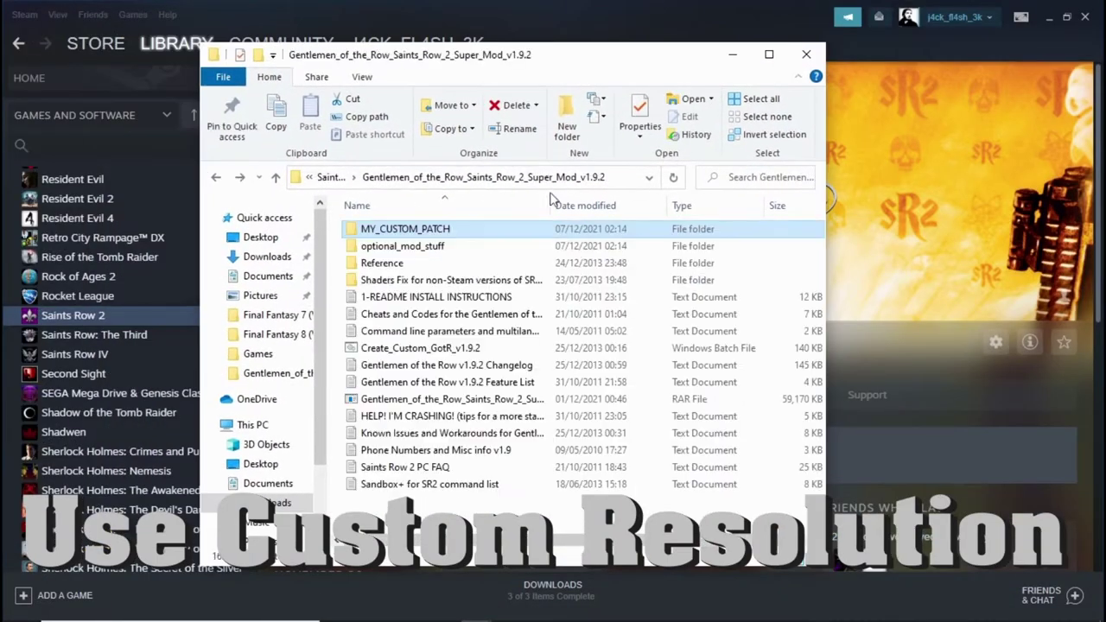
{"action": "key", "text": "BackSpace"}
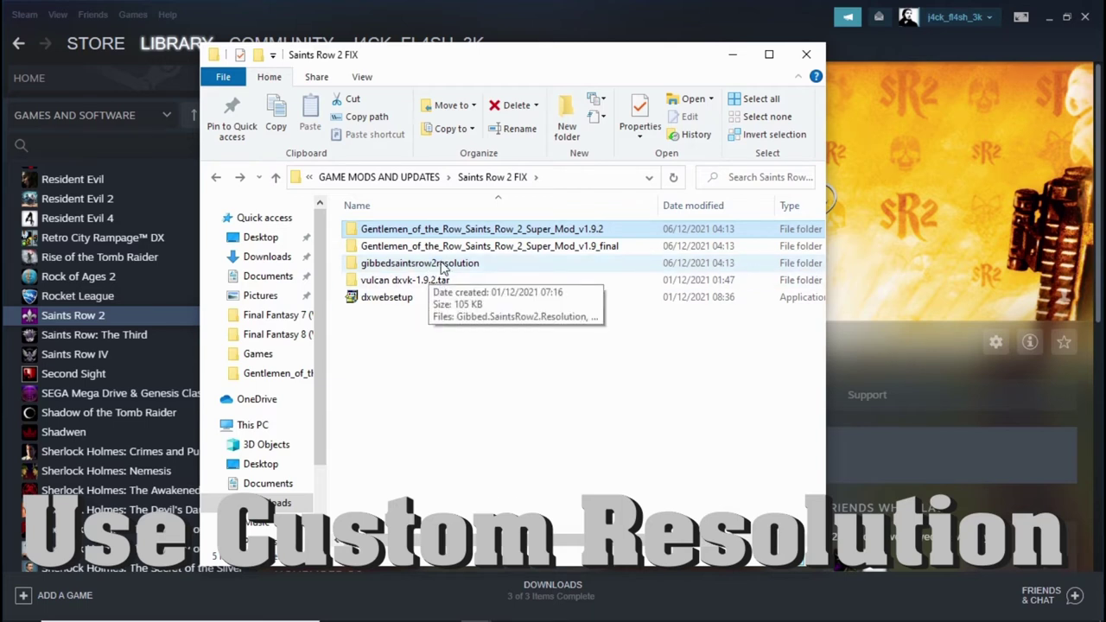
{"action": "double_click", "coordinate": [440, 265]}
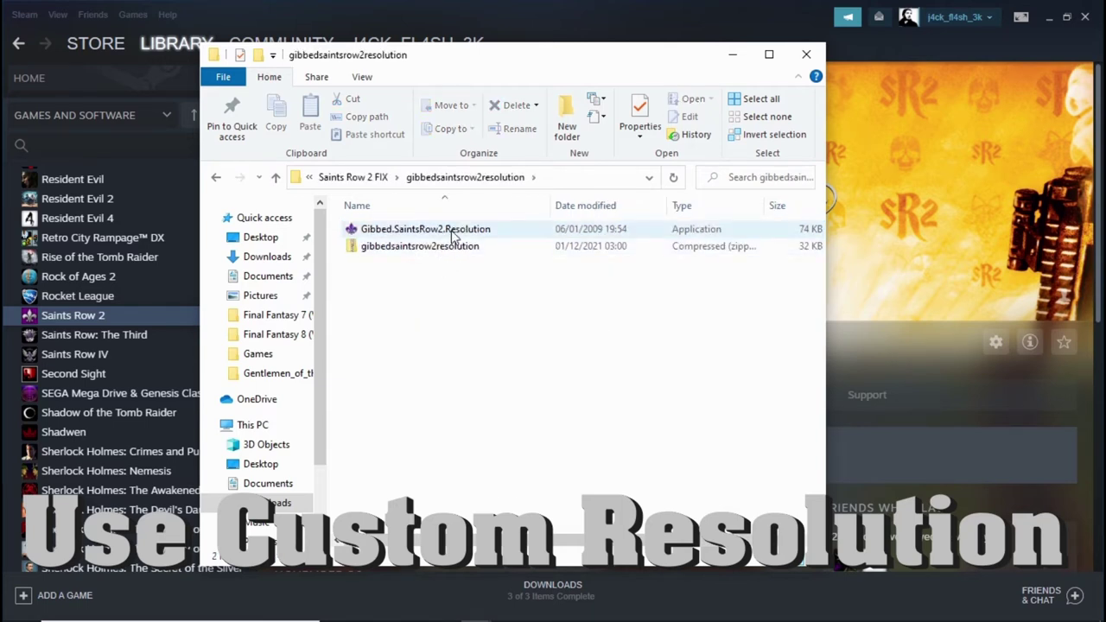
- Open the Gibbed.SaintsRow2.Resolution tool to view its resolution fields, close it without saving, and return to the Saints Row 2 FIX folder
{"action": "scroll", "coordinate": [556, 454], "scroll_direction": "up", "scroll_amount": 2, "text": "ctrl"}
{"action": "scroll", "coordinate": [555, 454], "scroll_direction": "up", "scroll_amount": 3, "text": "ctrl"}
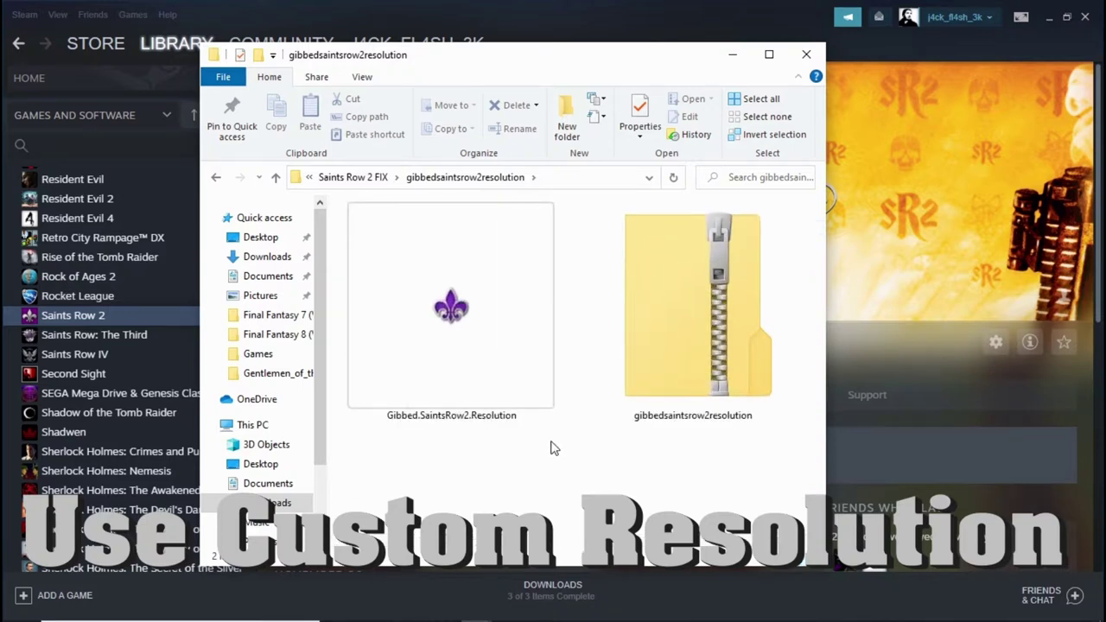
{"action": "double_click", "coordinate": [442, 304]}
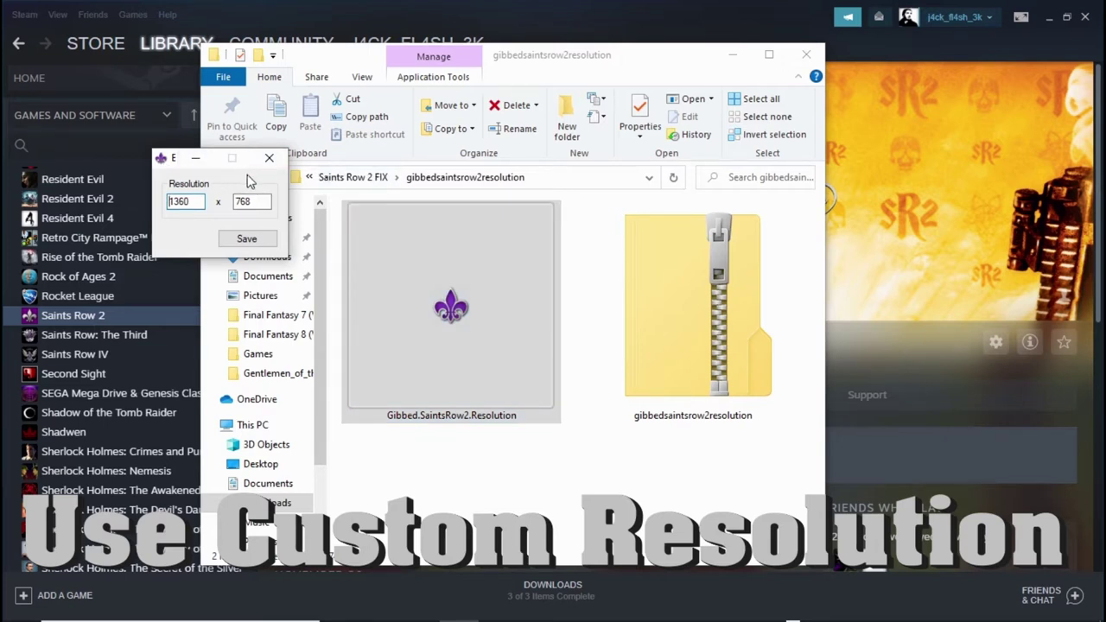
{"action": "left_click", "coordinate": [160, 162]}
{"action": "left_click", "coordinate": [160, 163]}
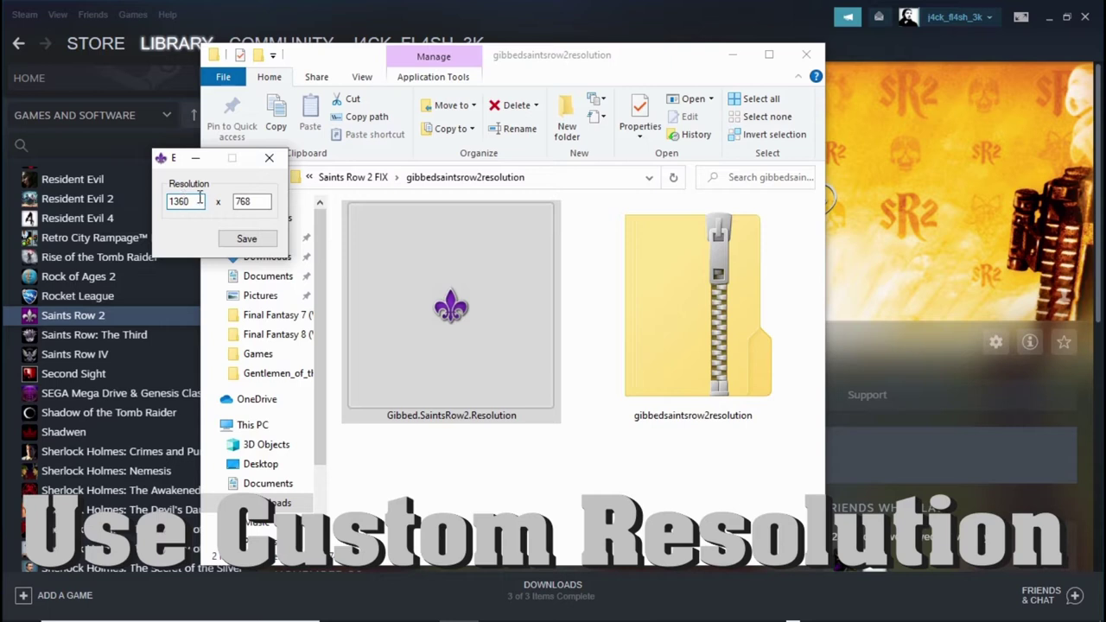
{"action": "left_click", "coordinate": [270, 161]}
{"action": "key", "text": "alt+Left"}
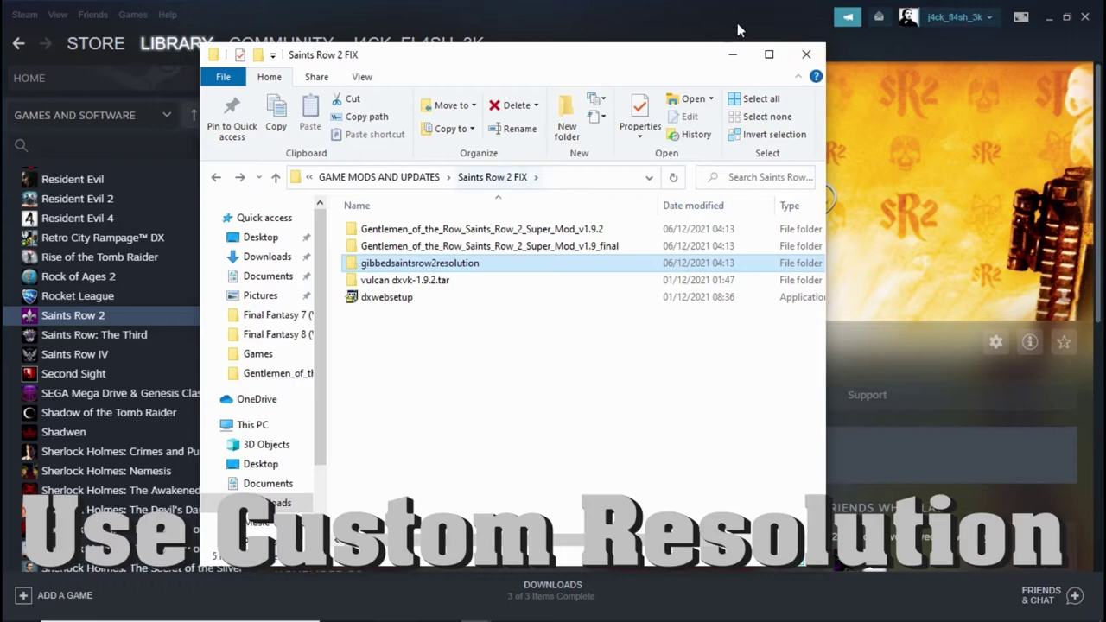
- Switch to the Saints Row 2 game folder window, open its DirectX folder and maximize the window
{"action": "mouse_move", "coordinate": [533, 613]}
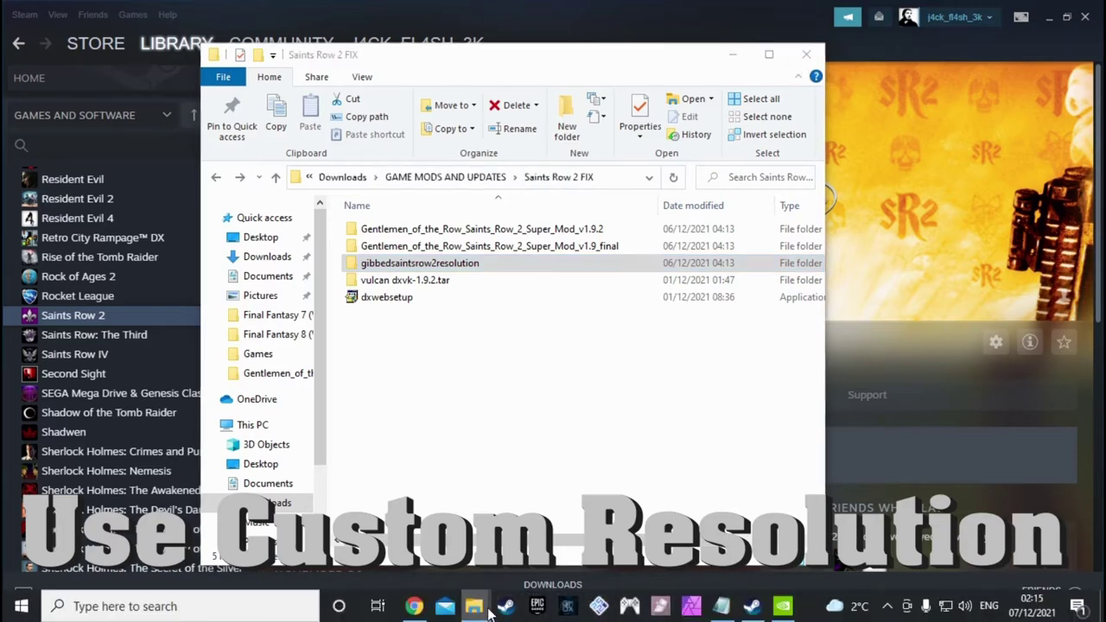
{"action": "mouse_move", "coordinate": [474, 606]}
{"action": "left_click", "coordinate": [549, 561]}
{"action": "scroll", "coordinate": [583, 475], "scroll_direction": "up", "scroll_amount": 7}
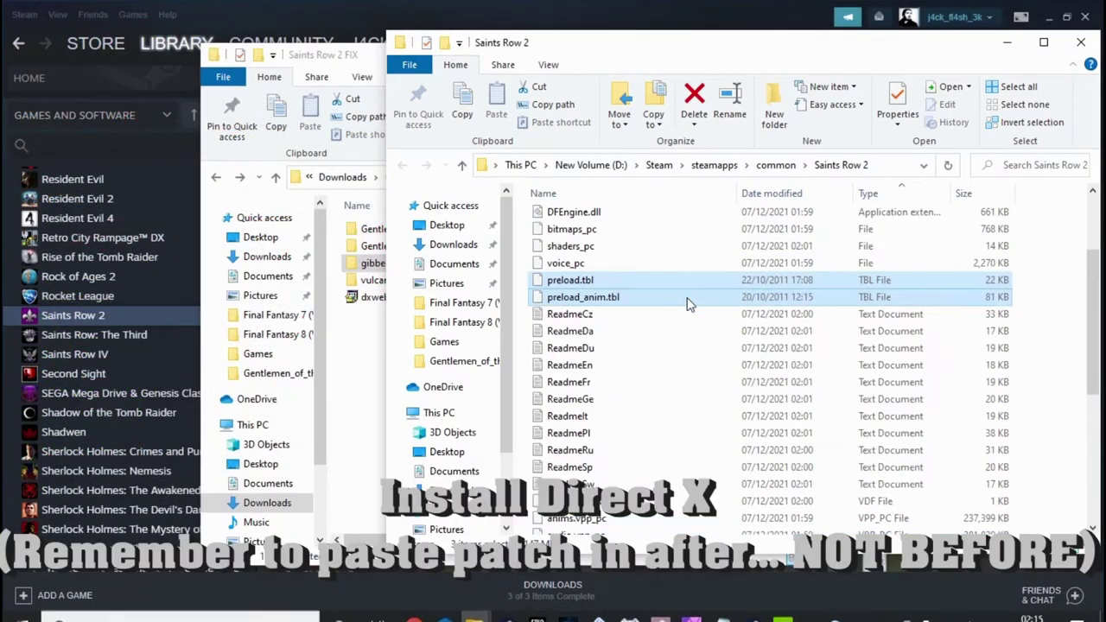
{"action": "double_click", "coordinate": [634, 234]}
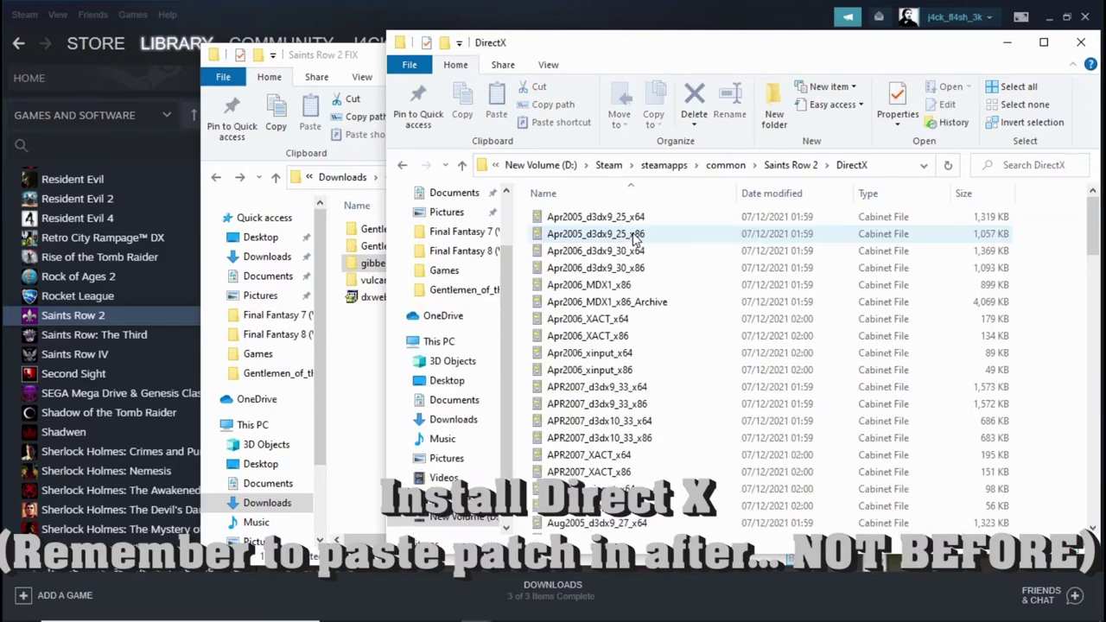
{"action": "left_click", "coordinate": [1044, 42]}
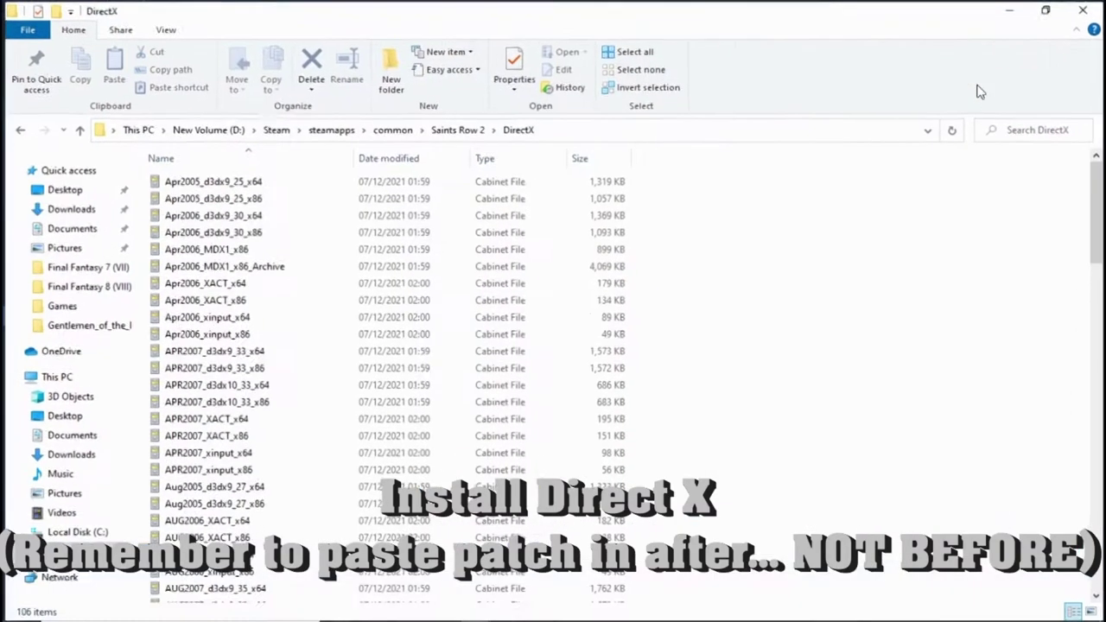
- Launch DXSETUP from the DirectX folder and allow it to make changes to the device
{"action": "scroll", "coordinate": [573, 309], "scroll_direction": "down", "scroll_amount": 9}
{"action": "scroll", "coordinate": [488, 397], "scroll_direction": "up", "scroll_amount": 6}
{"action": "scroll", "coordinate": [488, 398], "scroll_direction": "down", "scroll_amount": 11}
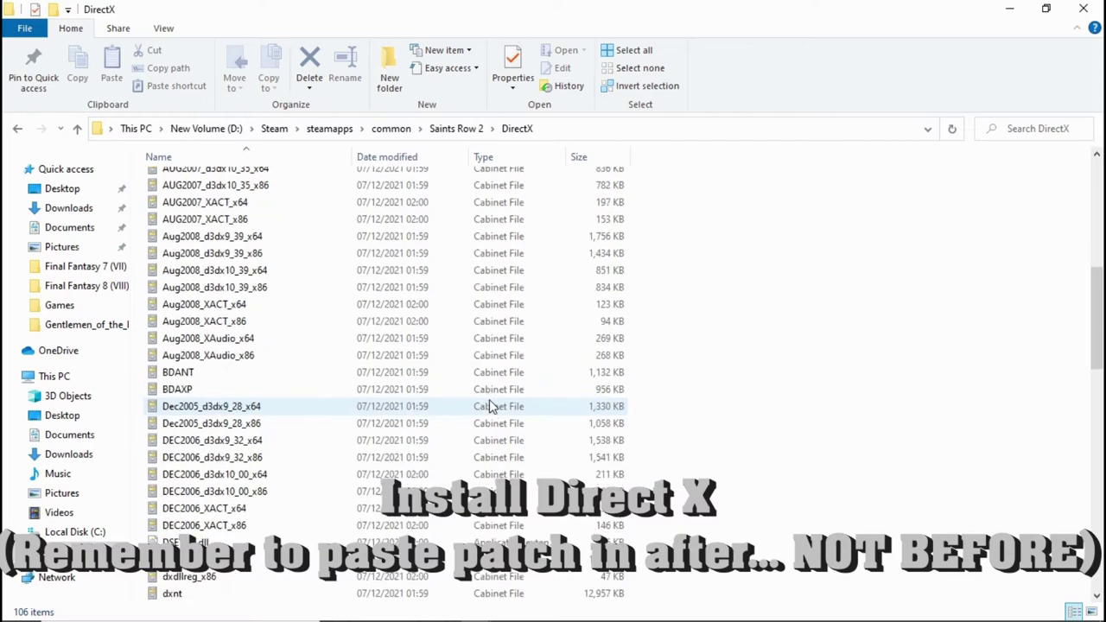
{"action": "left_click", "coordinate": [291, 311]}
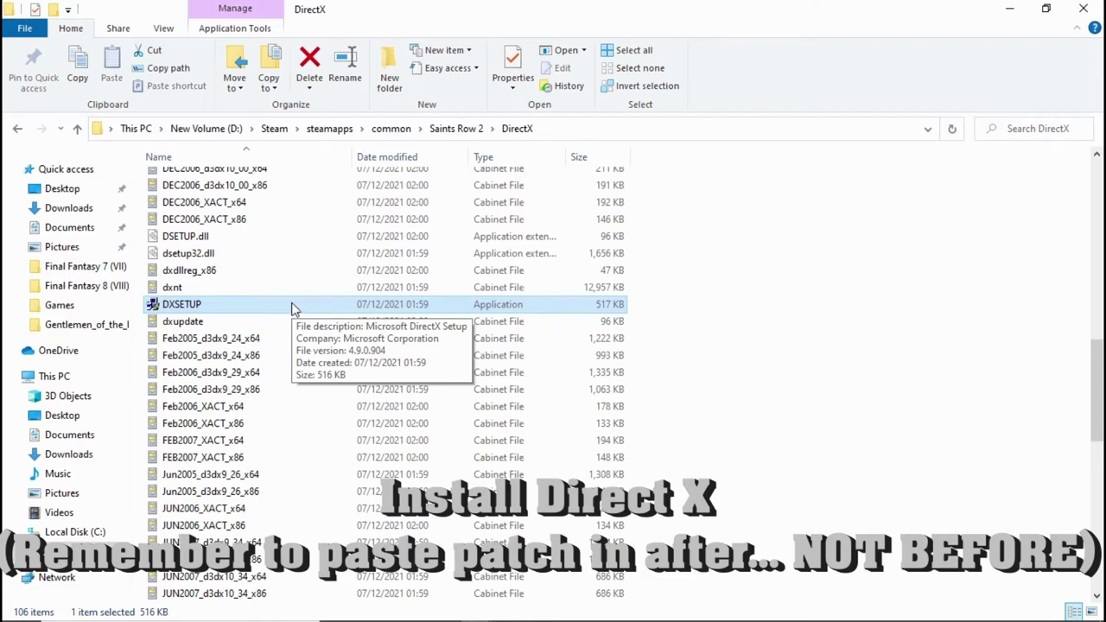
{"action": "double_click", "coordinate": [408, 311]}
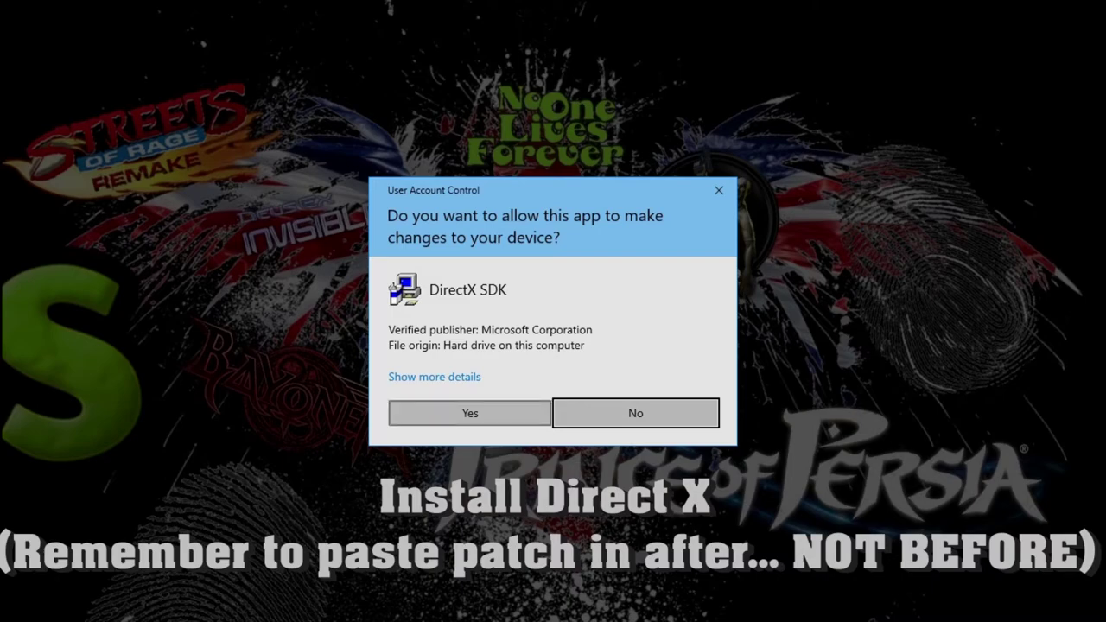
{"action": "left_click", "coordinate": [470, 413]}
- Accept the DirectX licence agreement, complete the runtime installation and return to the Saints Row 2 folder
{"action": "left_click", "coordinate": [289, 301]}
{"action": "left_click", "coordinate": [378, 357]}
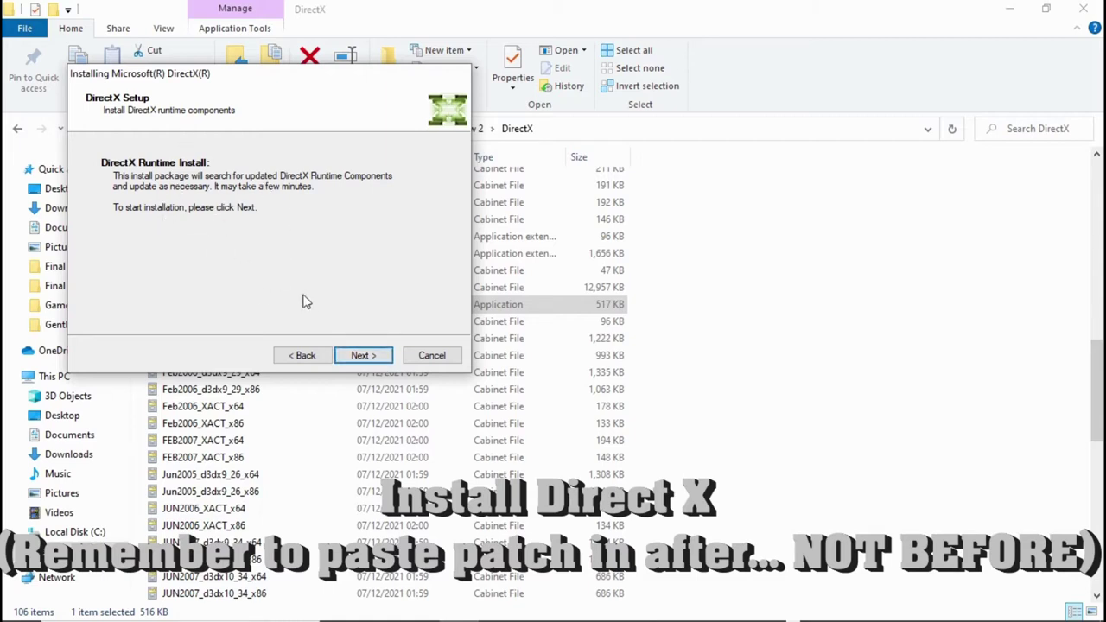
{"action": "left_click", "coordinate": [374, 359]}
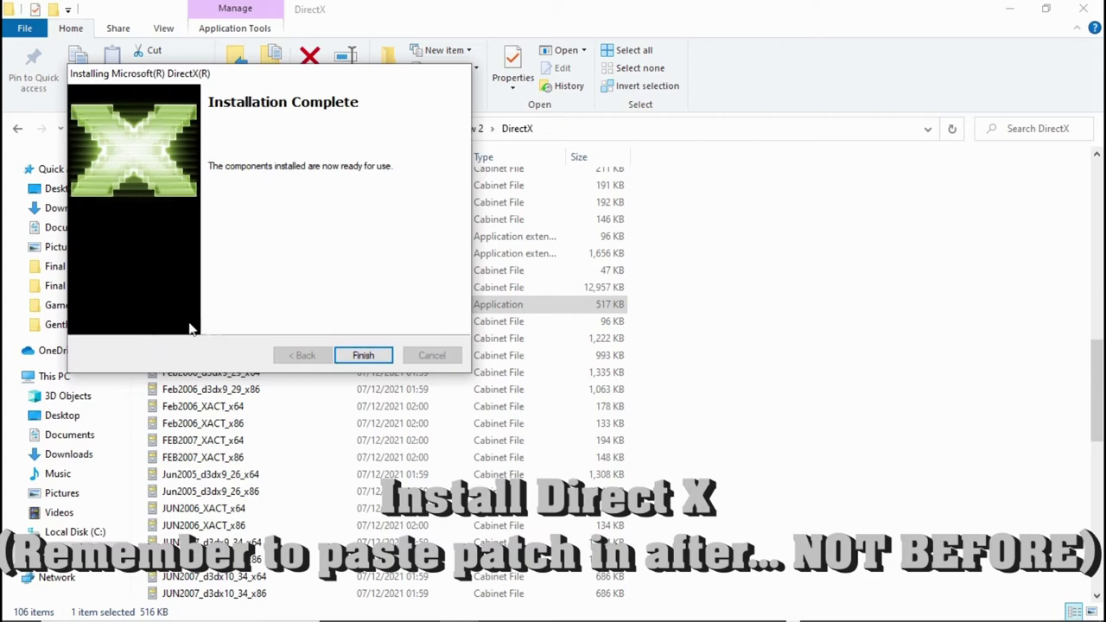
{"action": "left_click", "coordinate": [361, 362]}
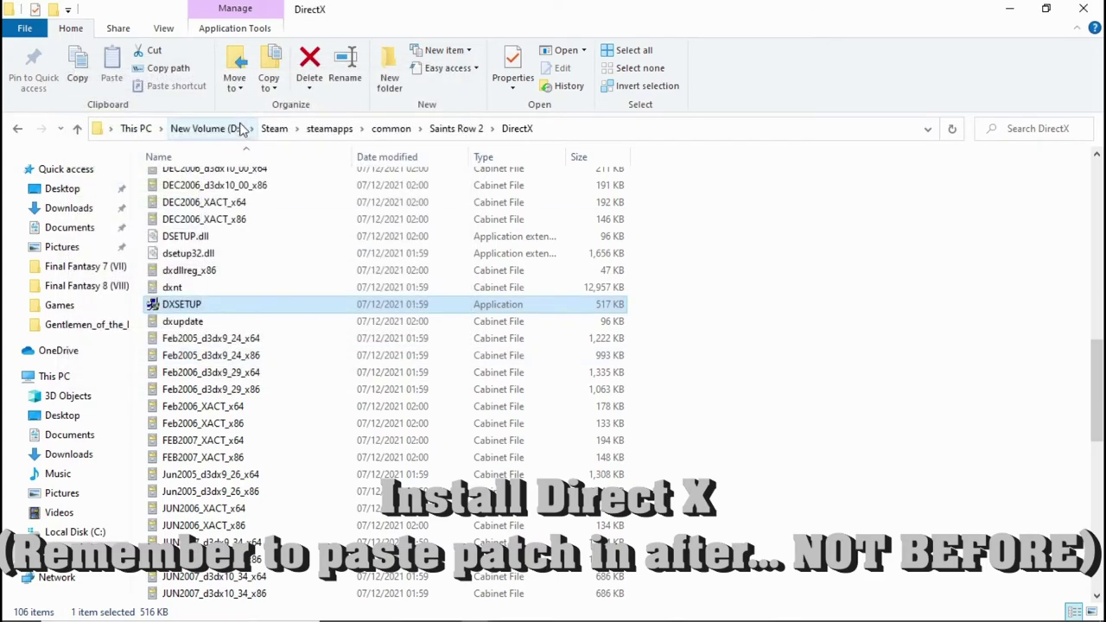
{"action": "left_click", "coordinate": [456, 128]}
{"action": "scroll", "coordinate": [455, 317], "scroll_direction": "down", "scroll_amount": 6}
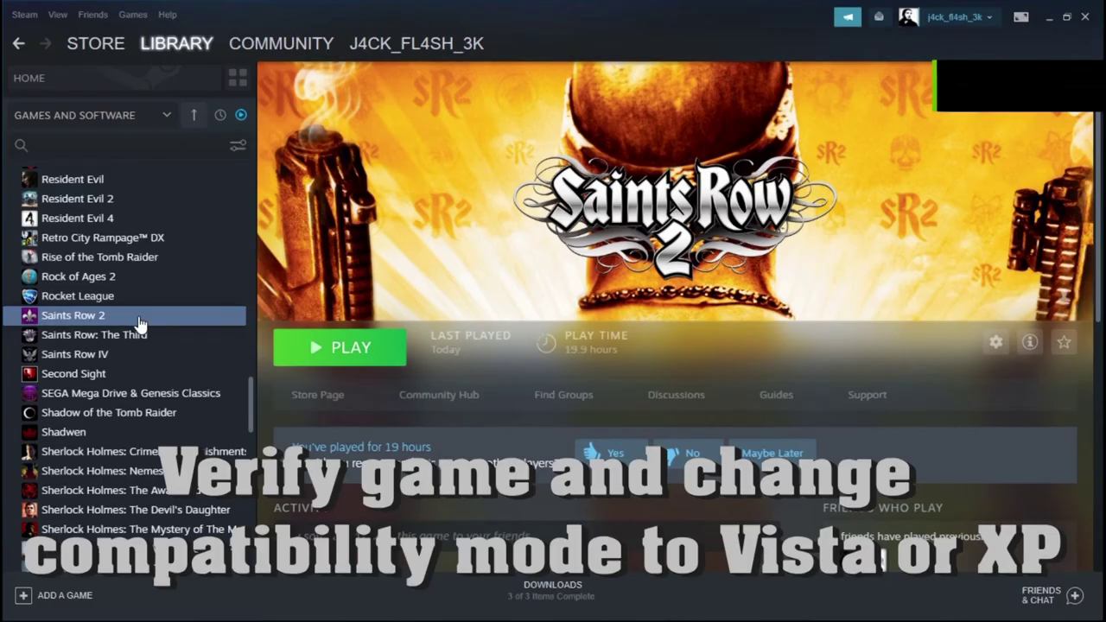
- Verify the integrity of the game files from the local files properties of Saints Row 2 in Steam
{"action": "left_click", "coordinate": [144, 316]}
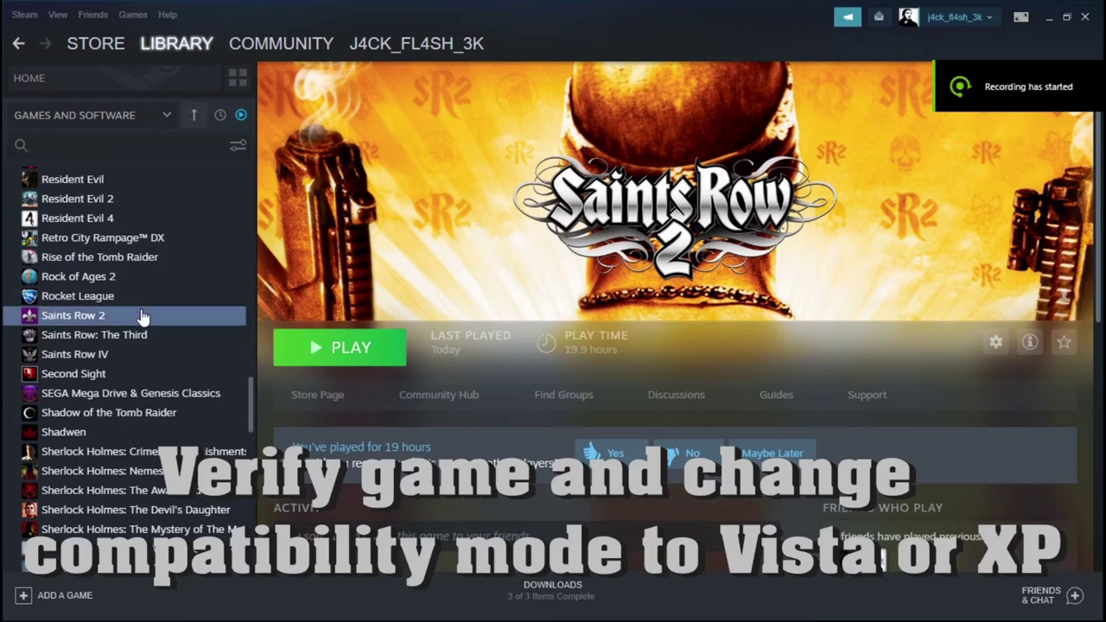
{"action": "right_click", "coordinate": [122, 318]}
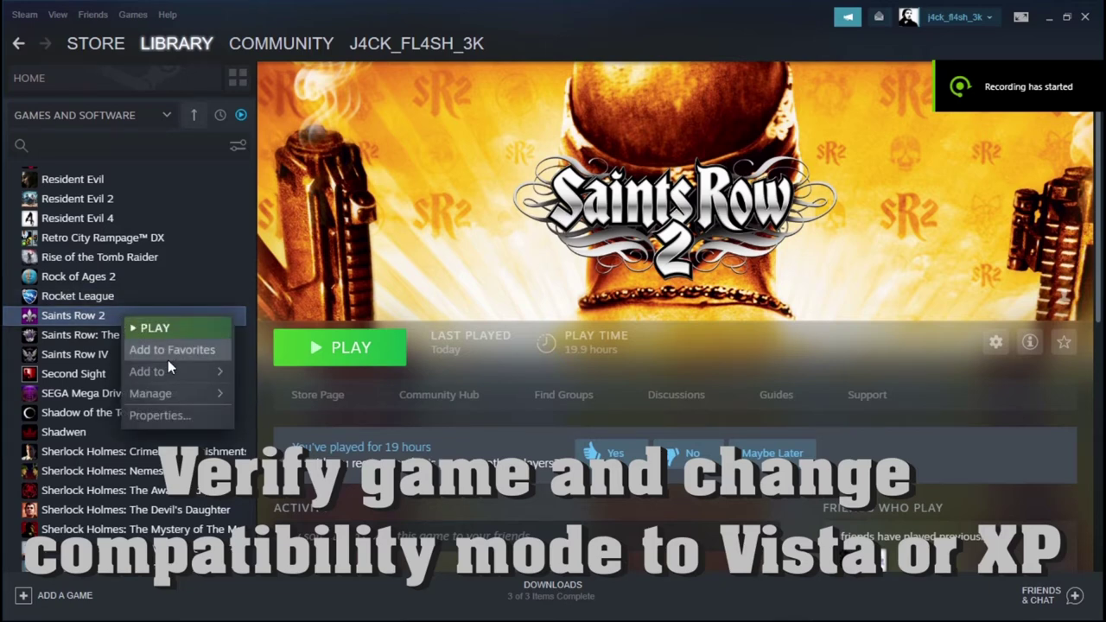
{"action": "mouse_move", "coordinate": [179, 394]}
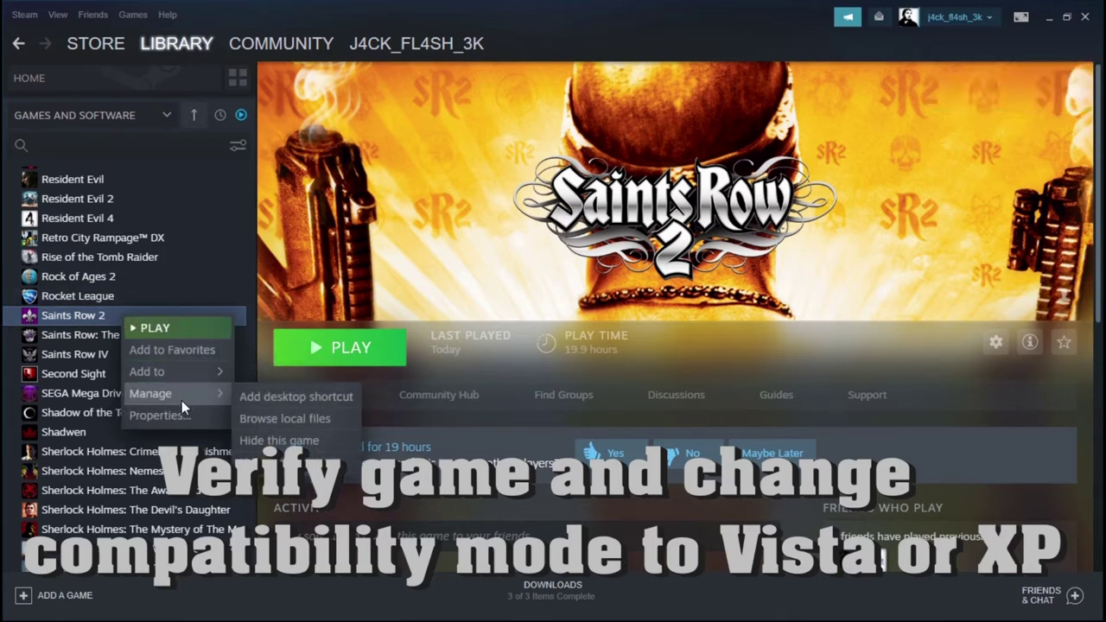
{"action": "mouse_move", "coordinate": [185, 374]}
{"action": "left_click", "coordinate": [181, 411]}
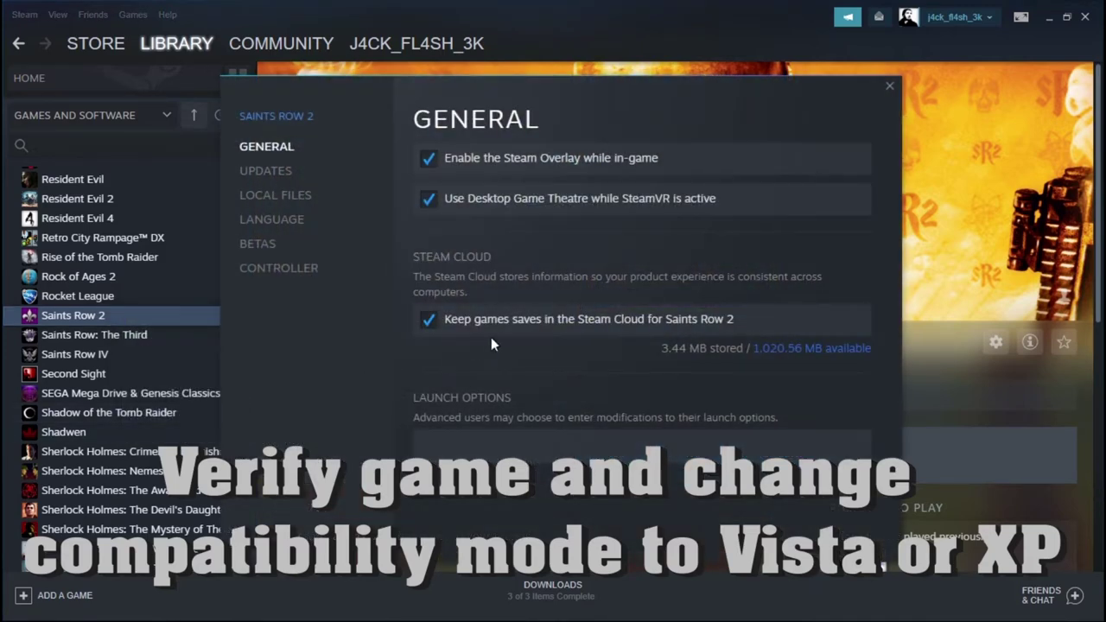
{"action": "left_click", "coordinate": [308, 192]}
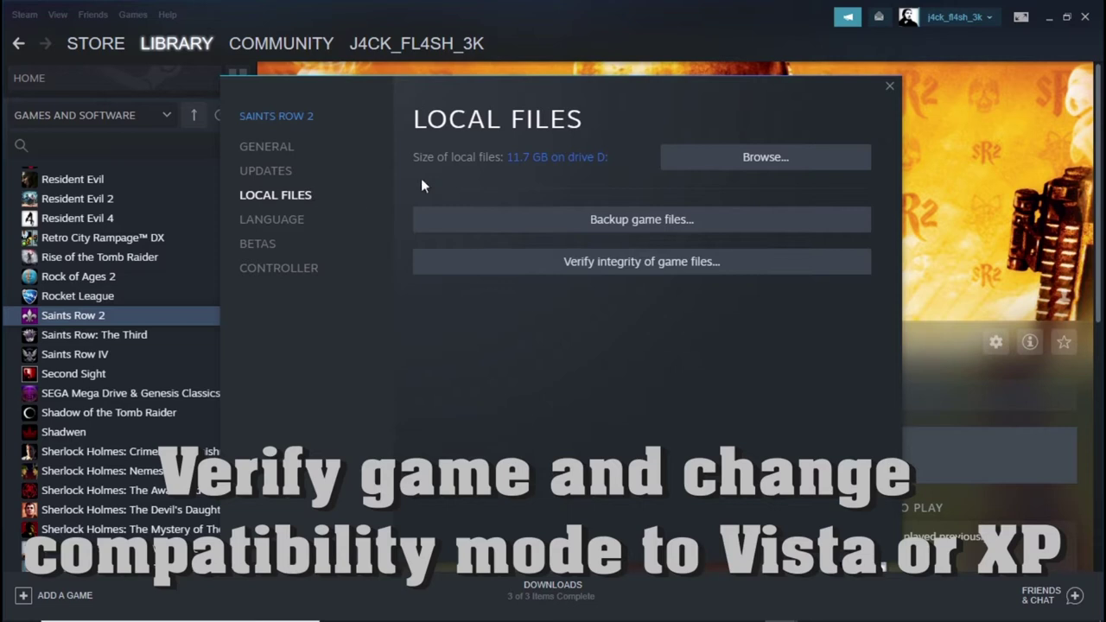
{"action": "left_click", "coordinate": [648, 271]}
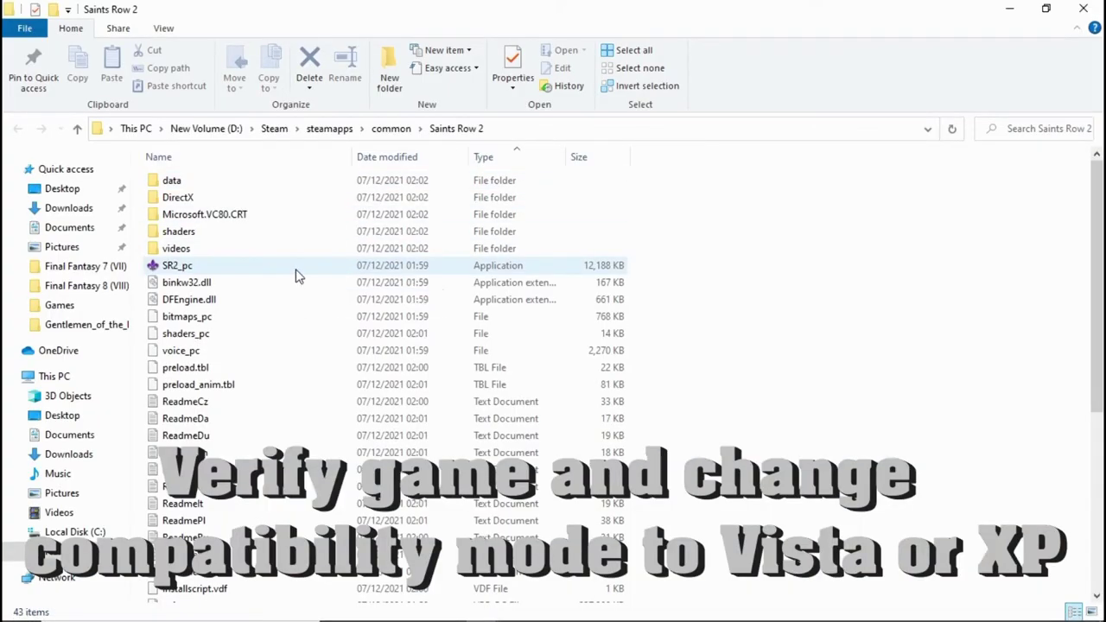
- Set SR2_pc in the Saints Row 2 folder to run in compatibility mode for Windows XP (Service Pack 3) and apply it
{"action": "right_click", "coordinate": [295, 275]}
{"action": "left_click", "coordinate": [296, 271]}
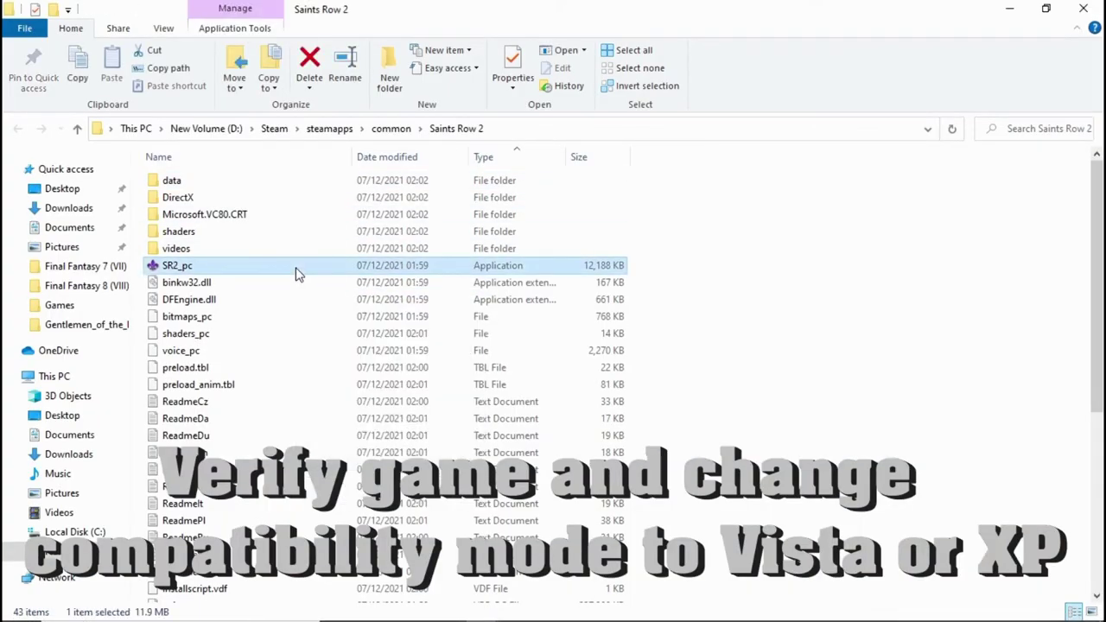
{"action": "right_click", "coordinate": [296, 272]}
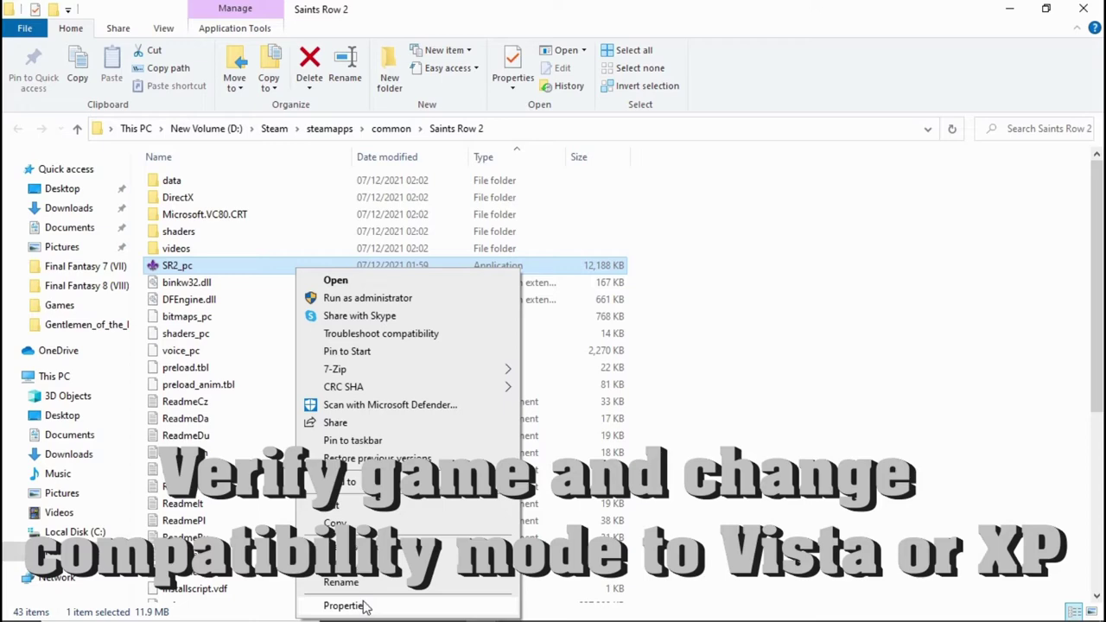
{"action": "left_click", "coordinate": [332, 604]}
{"action": "left_click_drag", "start_coordinate": [377, 202], "coordinate": [582, 128]}
{"action": "left_click", "coordinate": [581, 157]}
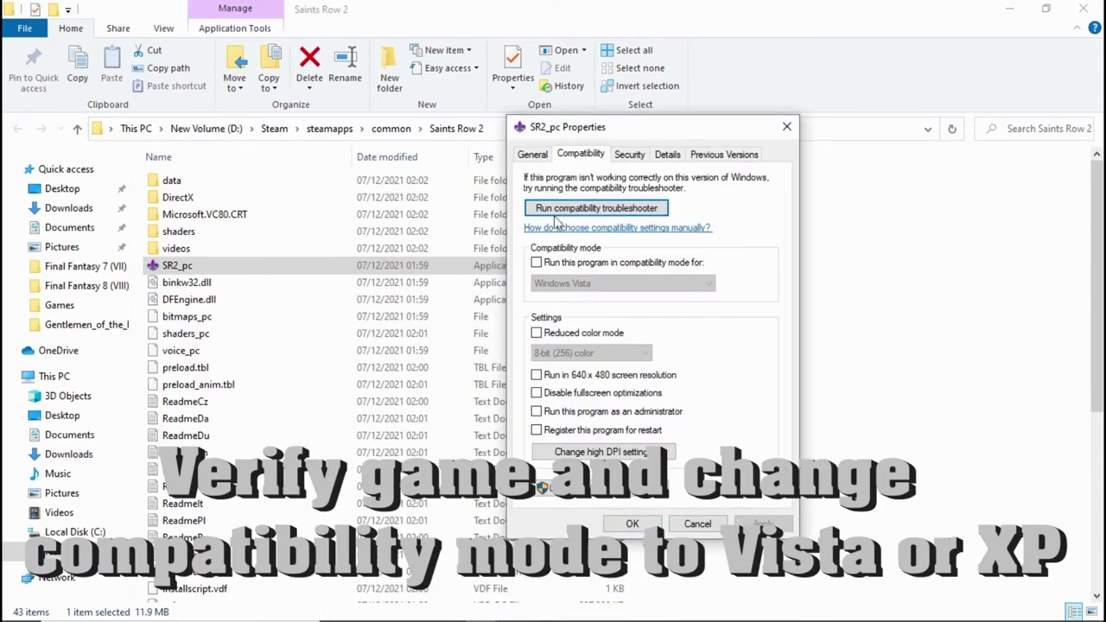
{"action": "left_click", "coordinate": [634, 265]}
{"action": "left_click", "coordinate": [706, 283]}
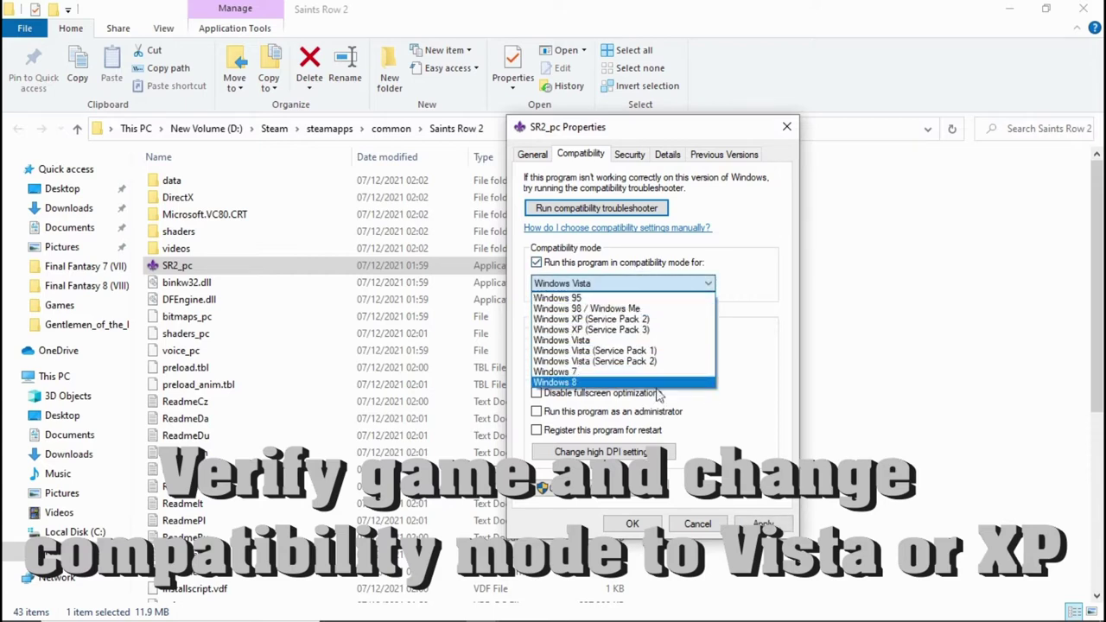
{"action": "left_click", "coordinate": [651, 331]}
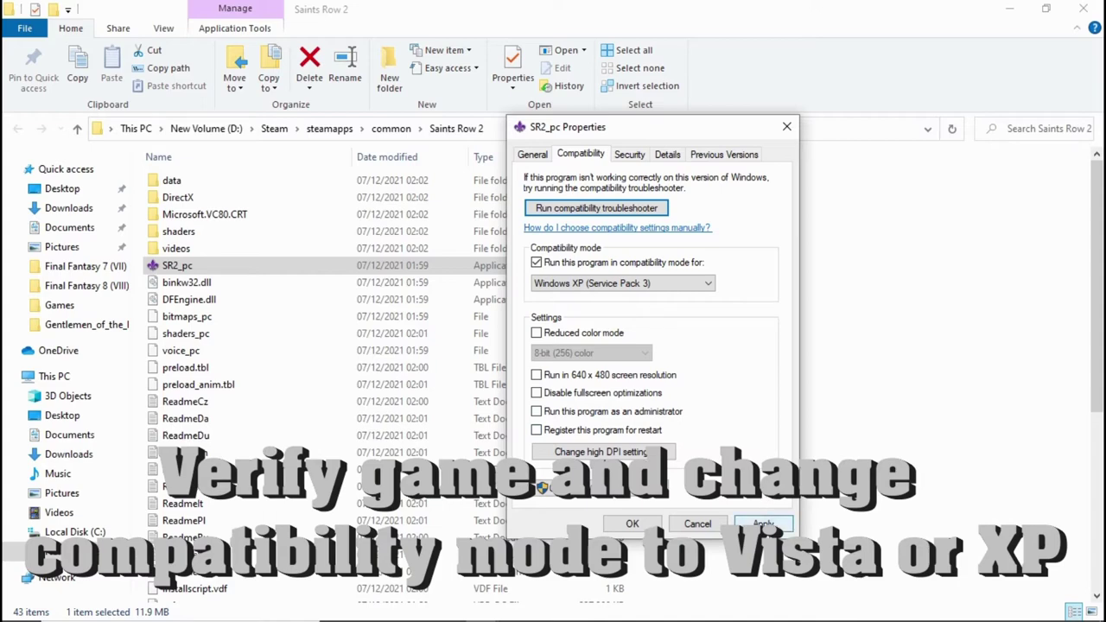
{"action": "left_click", "coordinate": [762, 523]}
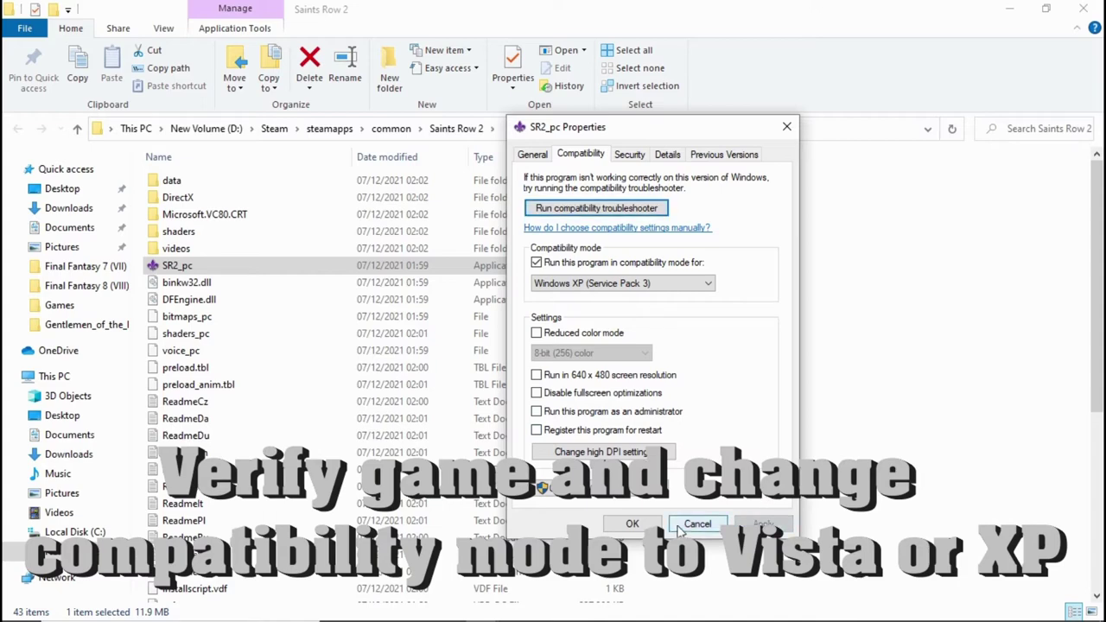
{"action": "left_click", "coordinate": [640, 524]}
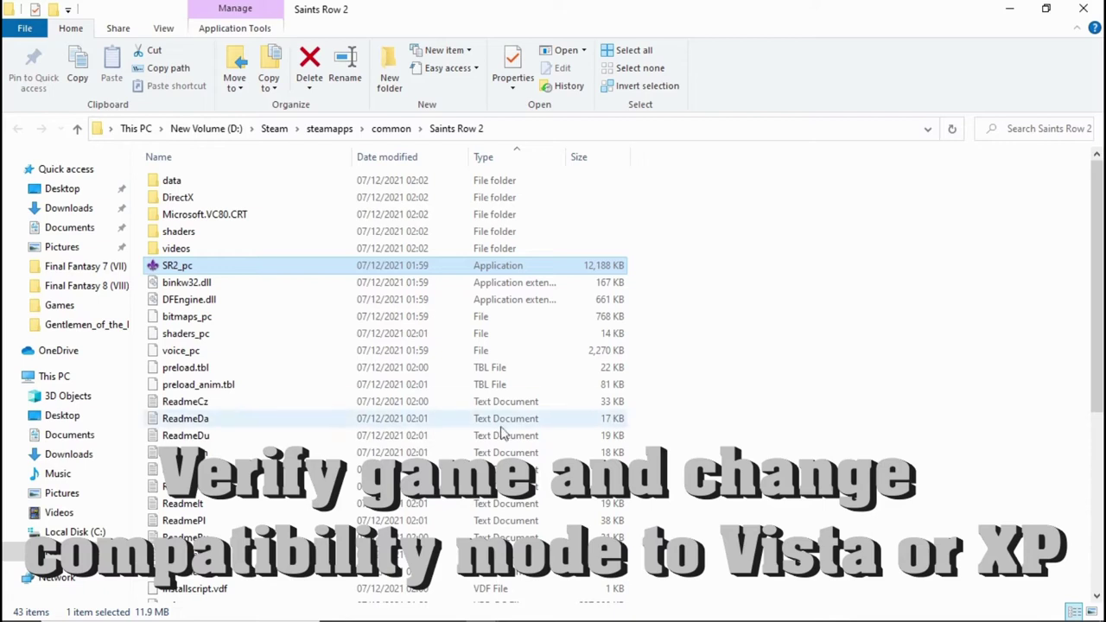
- Turn off compatibility mode in the SR2_pc properties and apply the change
{"action": "right_click", "coordinate": [345, 269]}
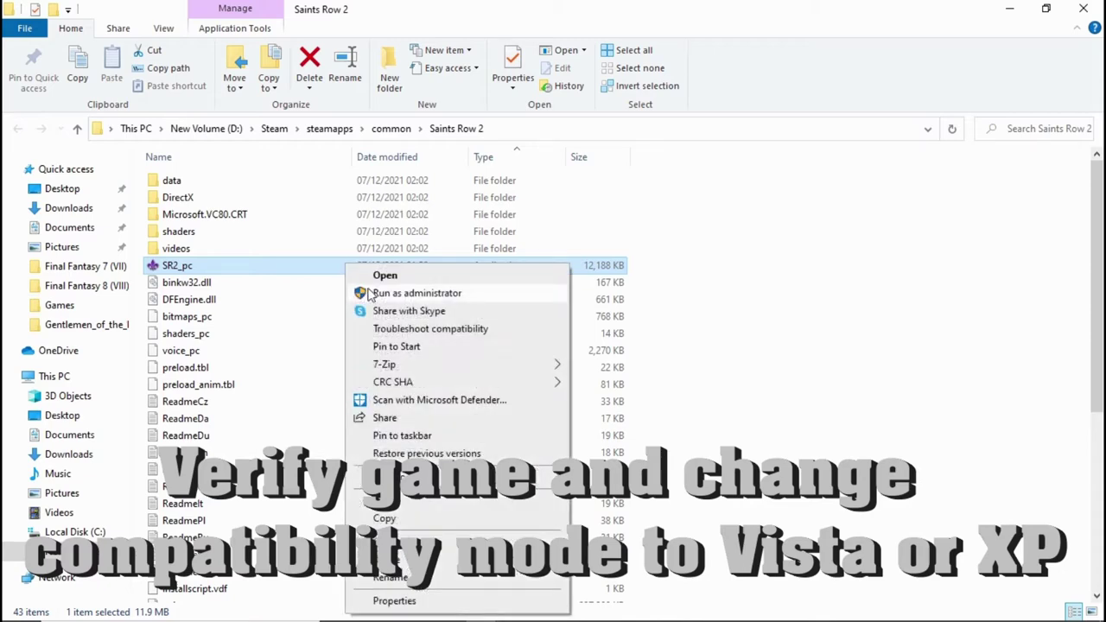
{"action": "left_click", "coordinate": [476, 598]}
{"action": "left_click", "coordinate": [441, 231]}
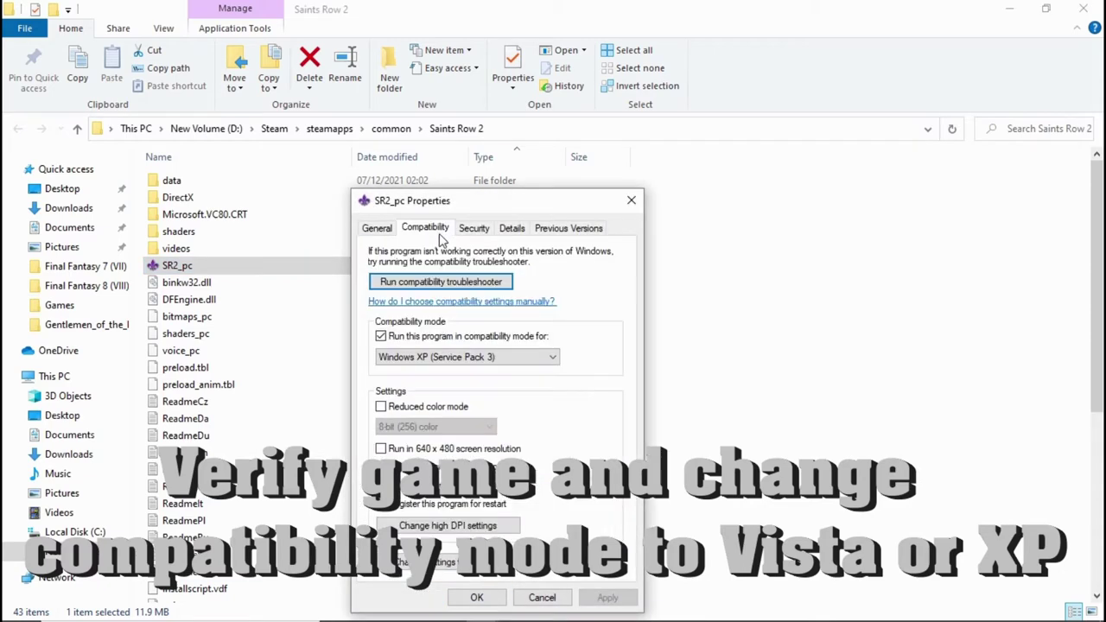
{"action": "left_click", "coordinate": [381, 336]}
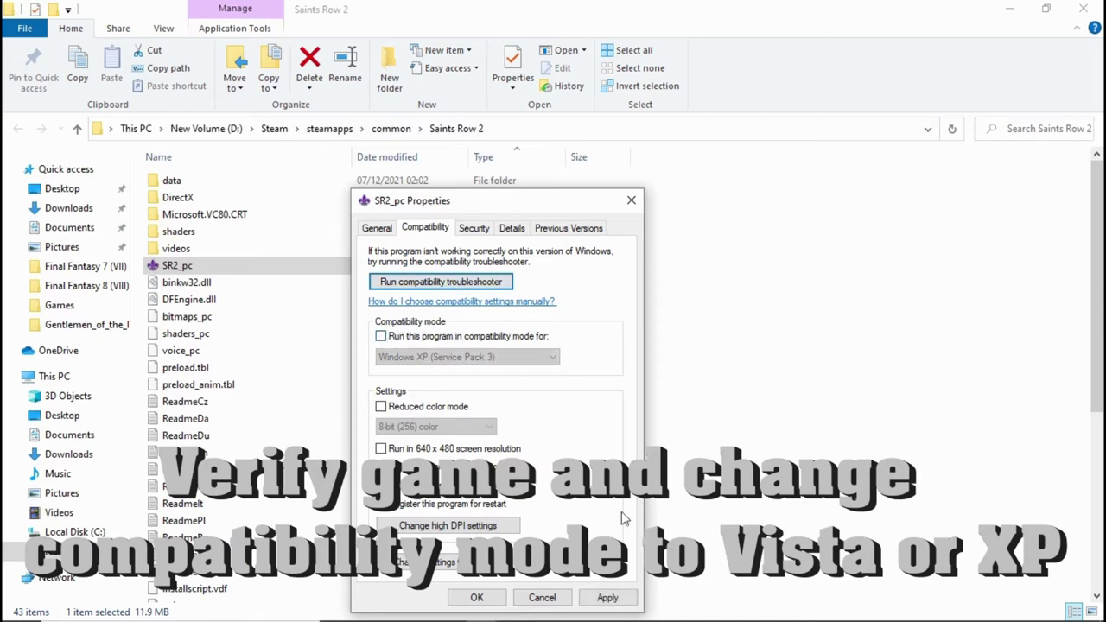
{"action": "left_click", "coordinate": [607, 598]}
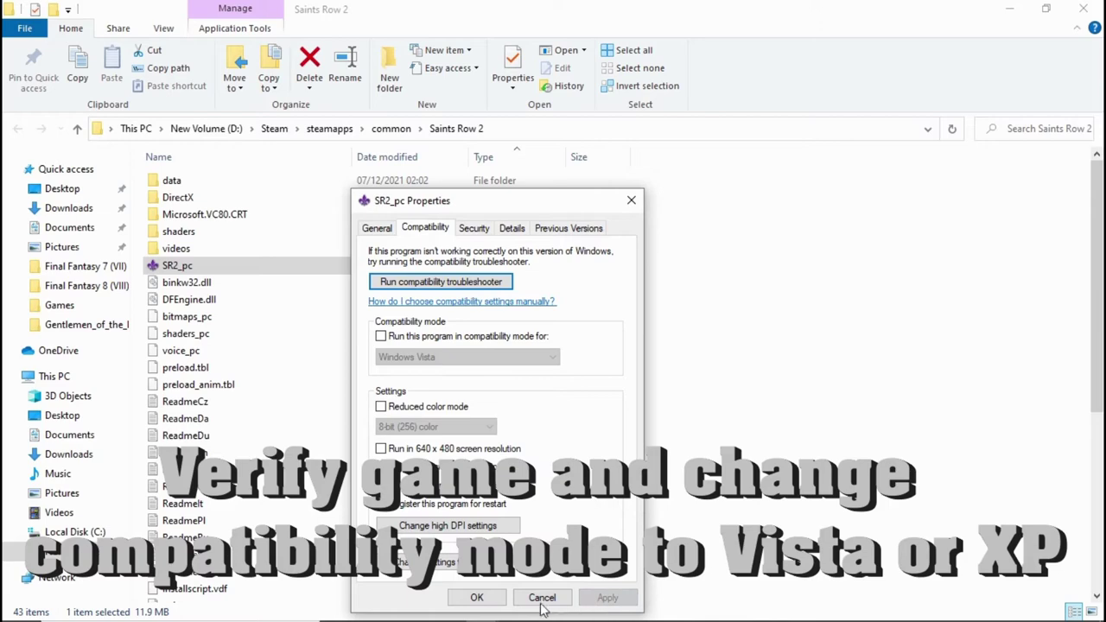
{"action": "left_click", "coordinate": [481, 599]}
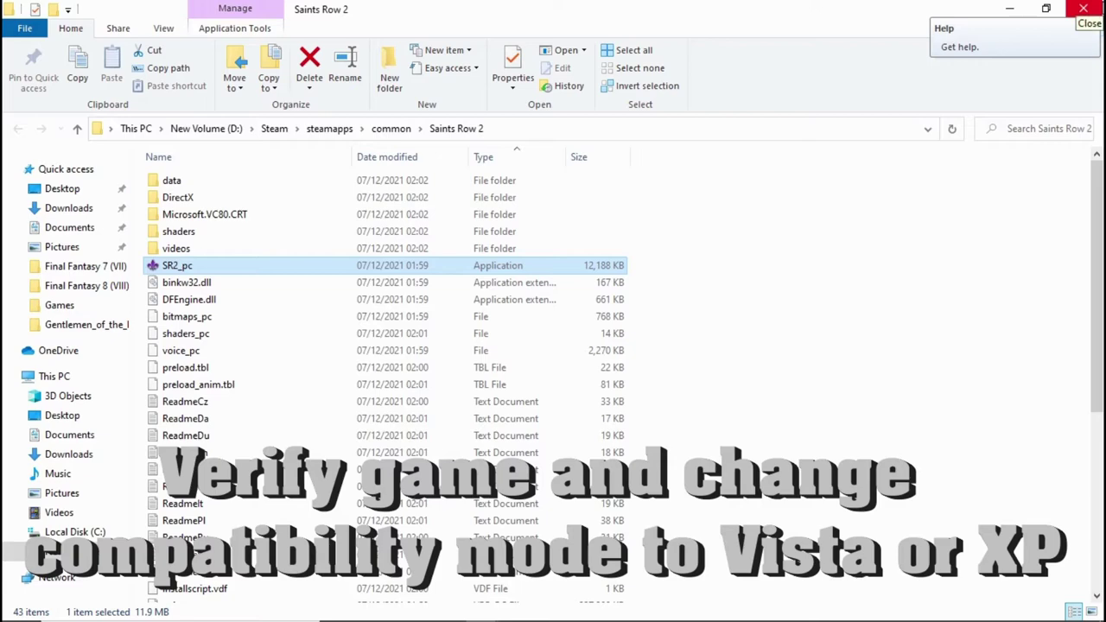
- Close the Saints Row 2 folder window and launch Saints Row 2 from the Steam library
{"action": "left_click", "coordinate": [1083, 9]}
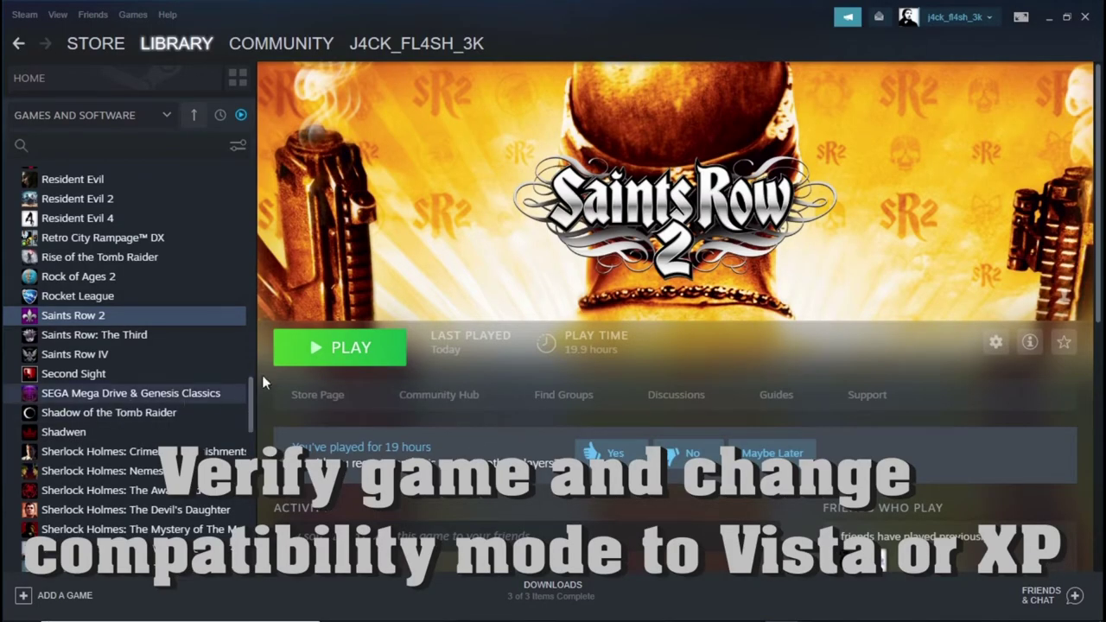
{"action": "left_click", "coordinate": [317, 359]}
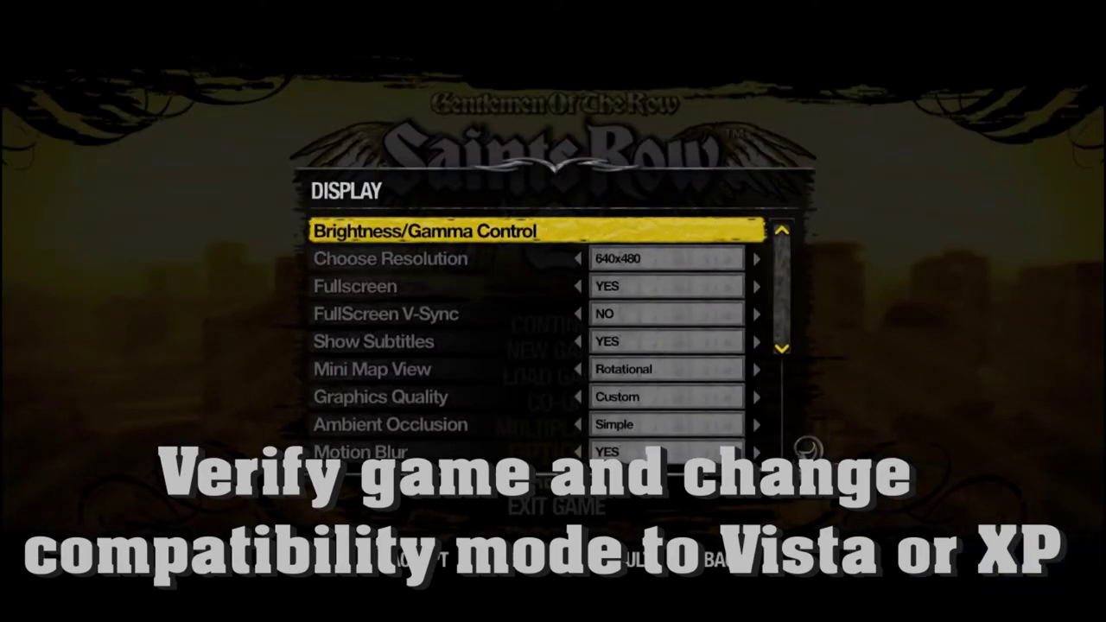
- Review the Saints Row 2 display settings from Brightness/Gamma Control through Depth of field
{"action": "key", "text": "Down"}
{"action": "key", "text": "Down"}
{"action": "key", "text": "Down"}
{"action": "key", "text": "Down"}
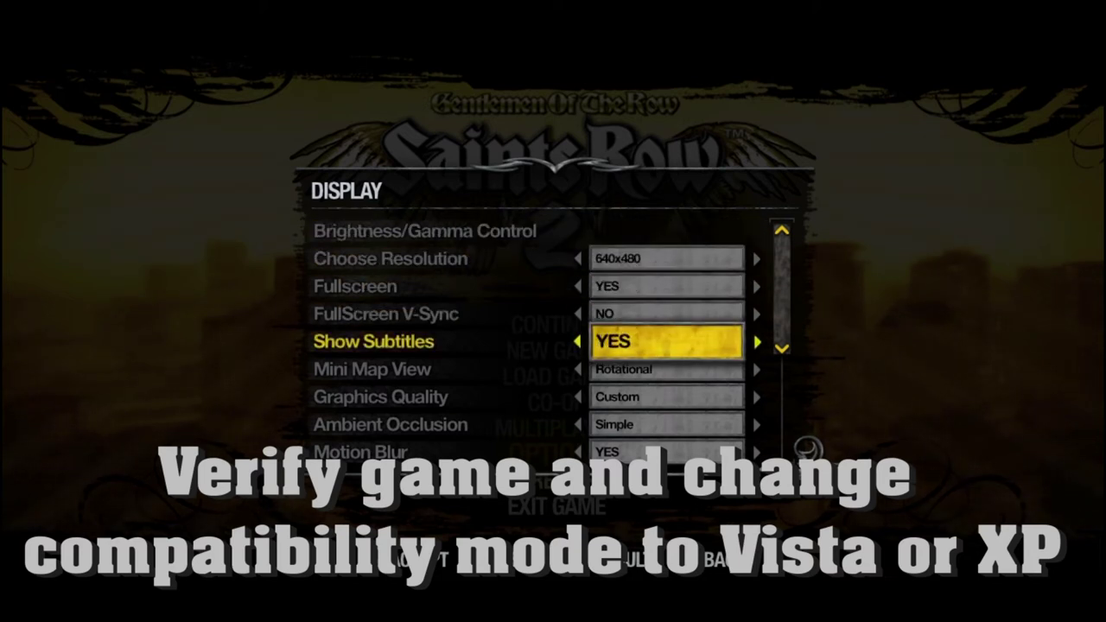
{"action": "key", "text": "Down"}
{"action": "key", "text": "Down"}
{"action": "key", "text": "Down"}
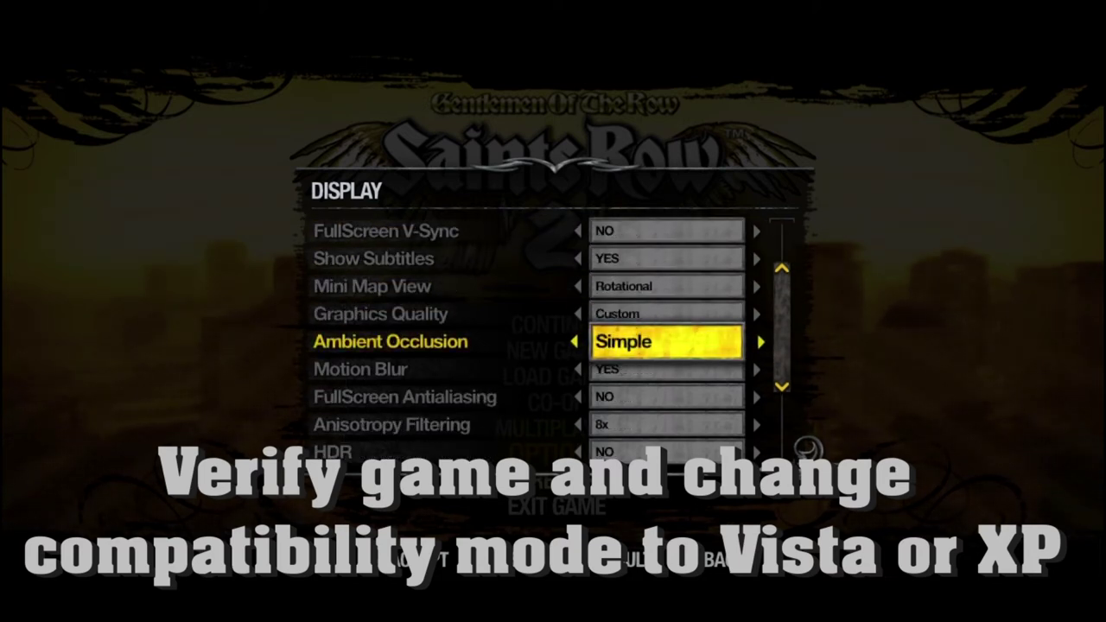
{"action": "key", "text": "Down"}
{"action": "key", "text": "Down"}
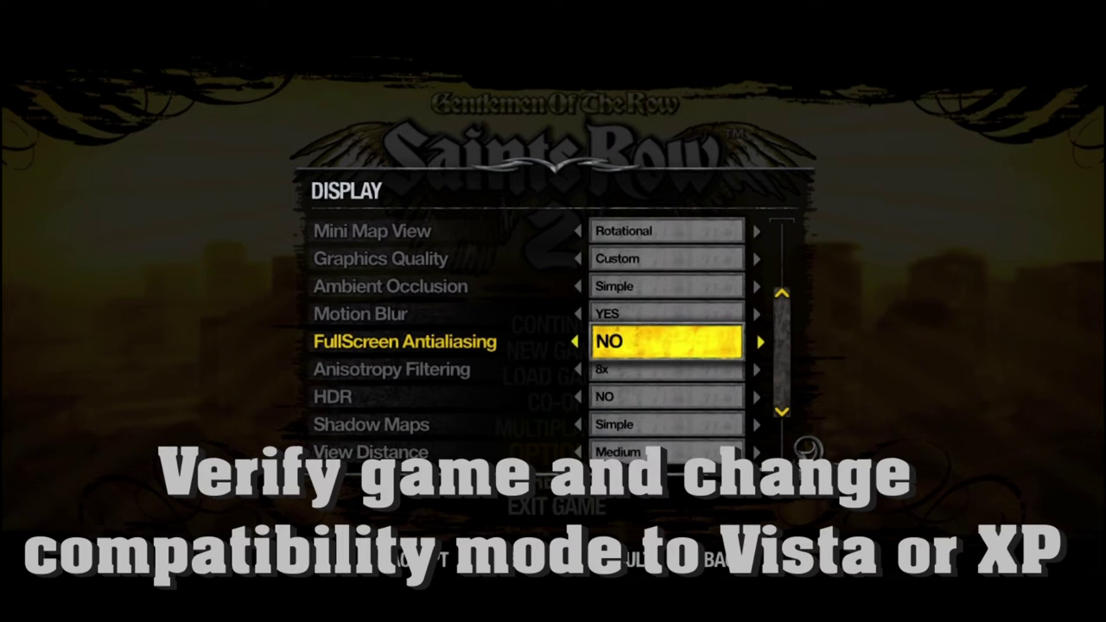
{"action": "key", "text": "Down"}
{"action": "key", "text": "Down"}
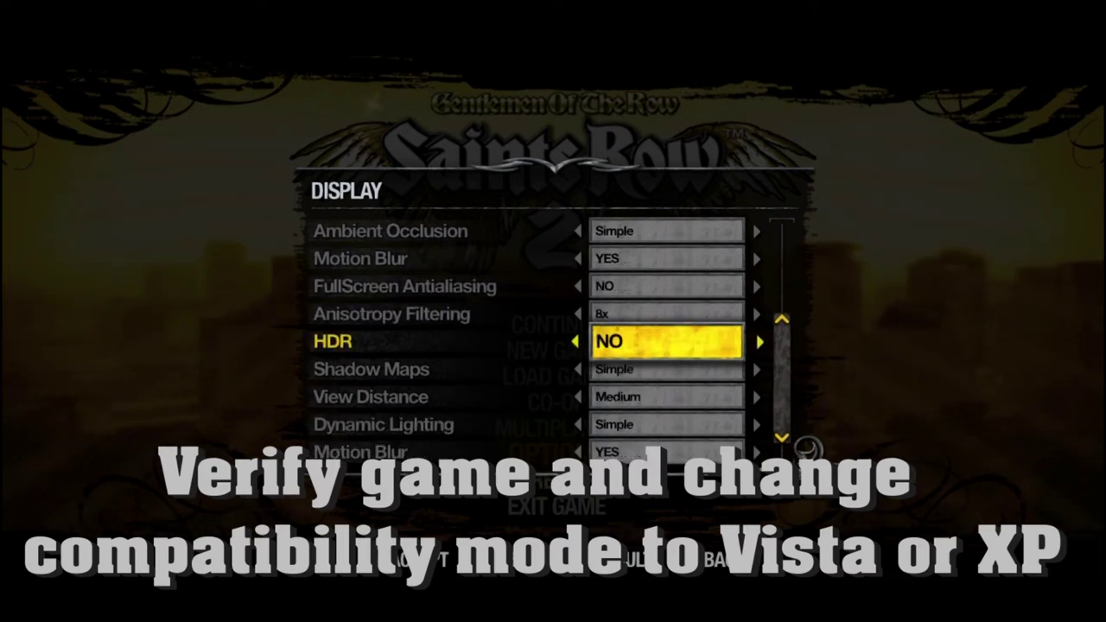
{"action": "key", "text": "Down"}
{"action": "key", "text": "Down"}
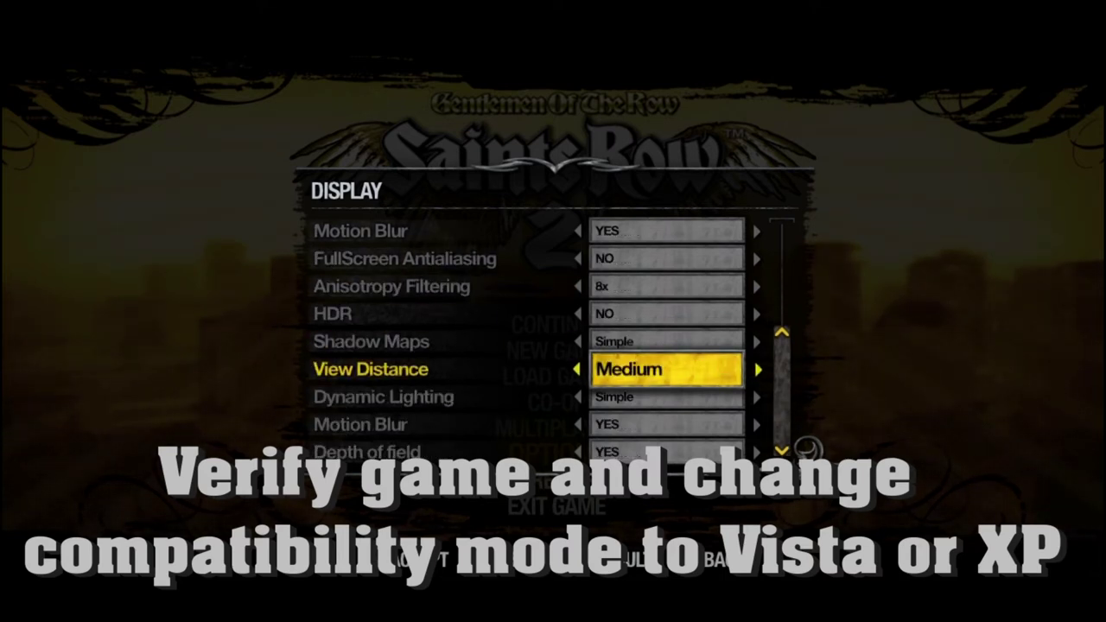
{"action": "key", "text": "Down"}
{"action": "key", "text": "Down"}
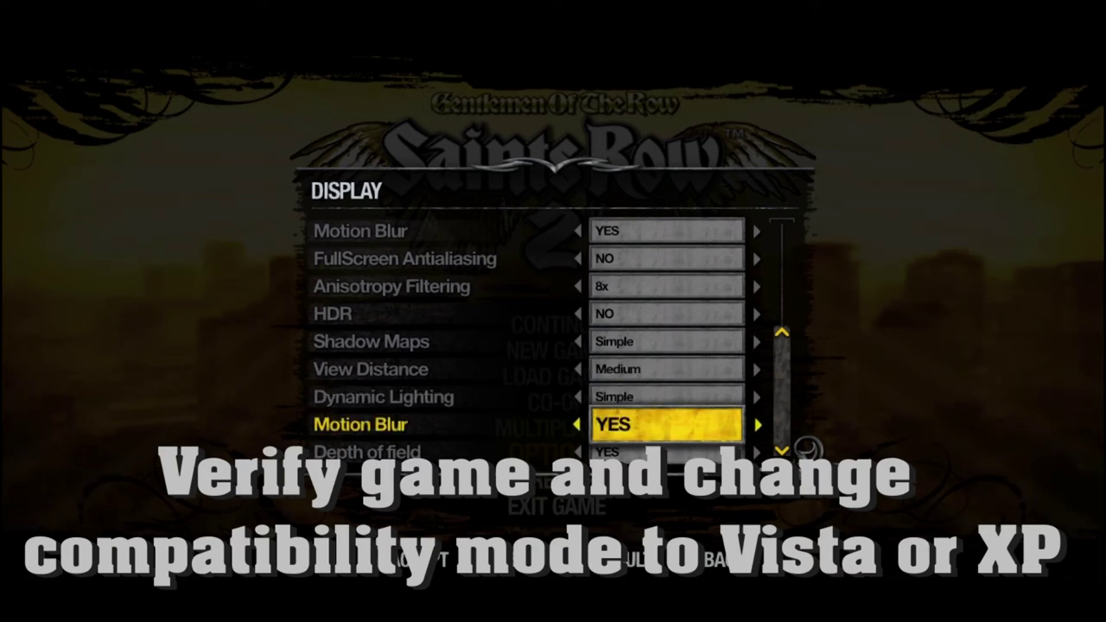
{"action": "key", "text": "Down"}
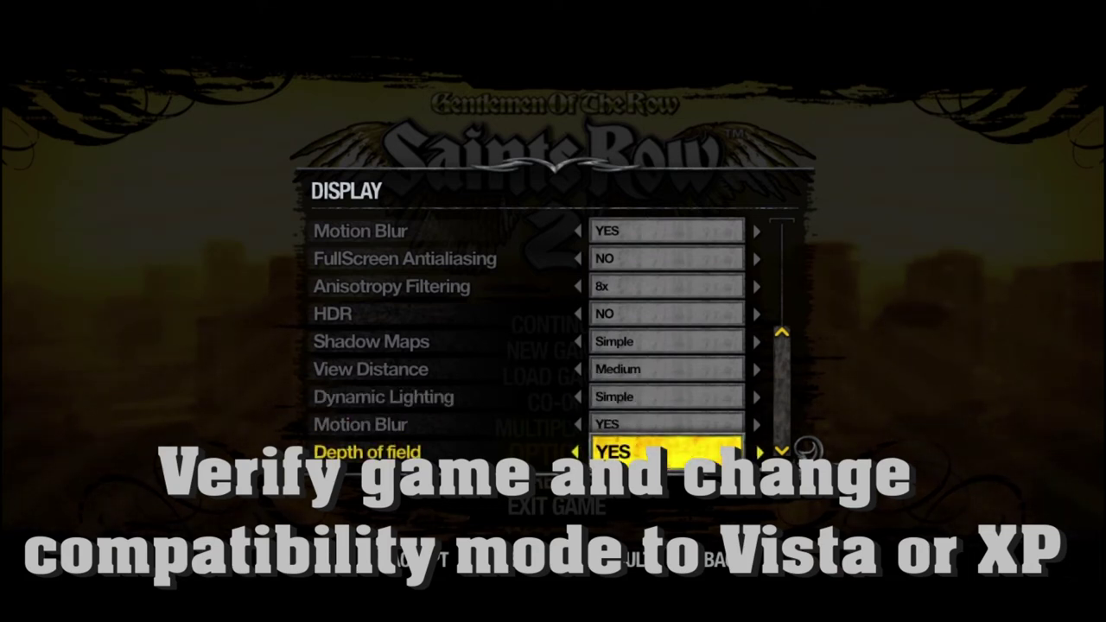
{"action": "key", "text": "Up"}
{"action": "key", "text": "Down"}
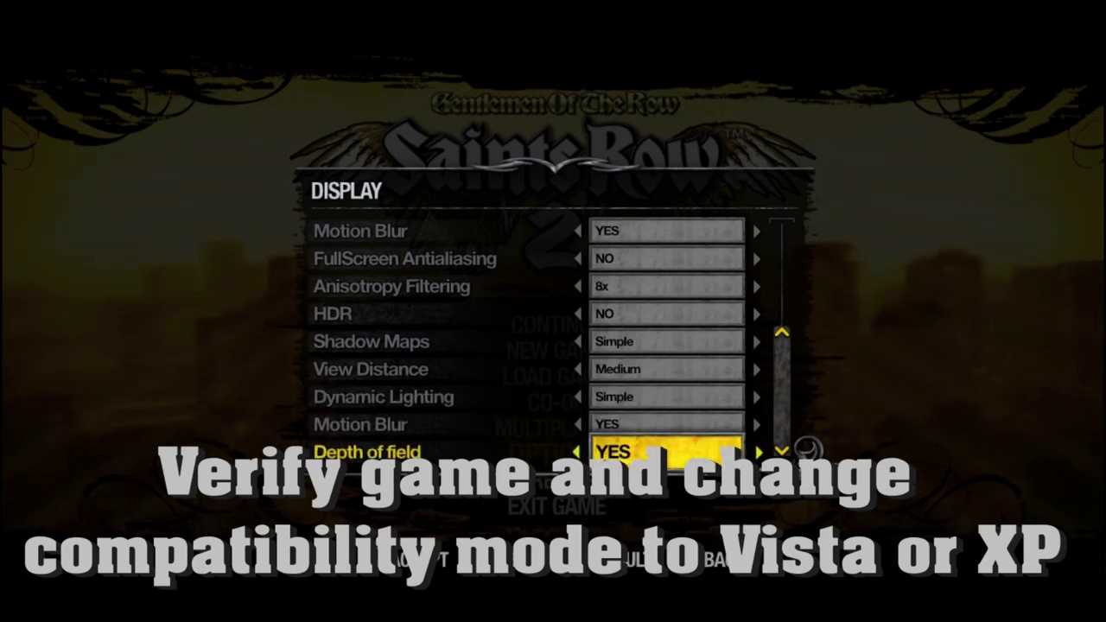